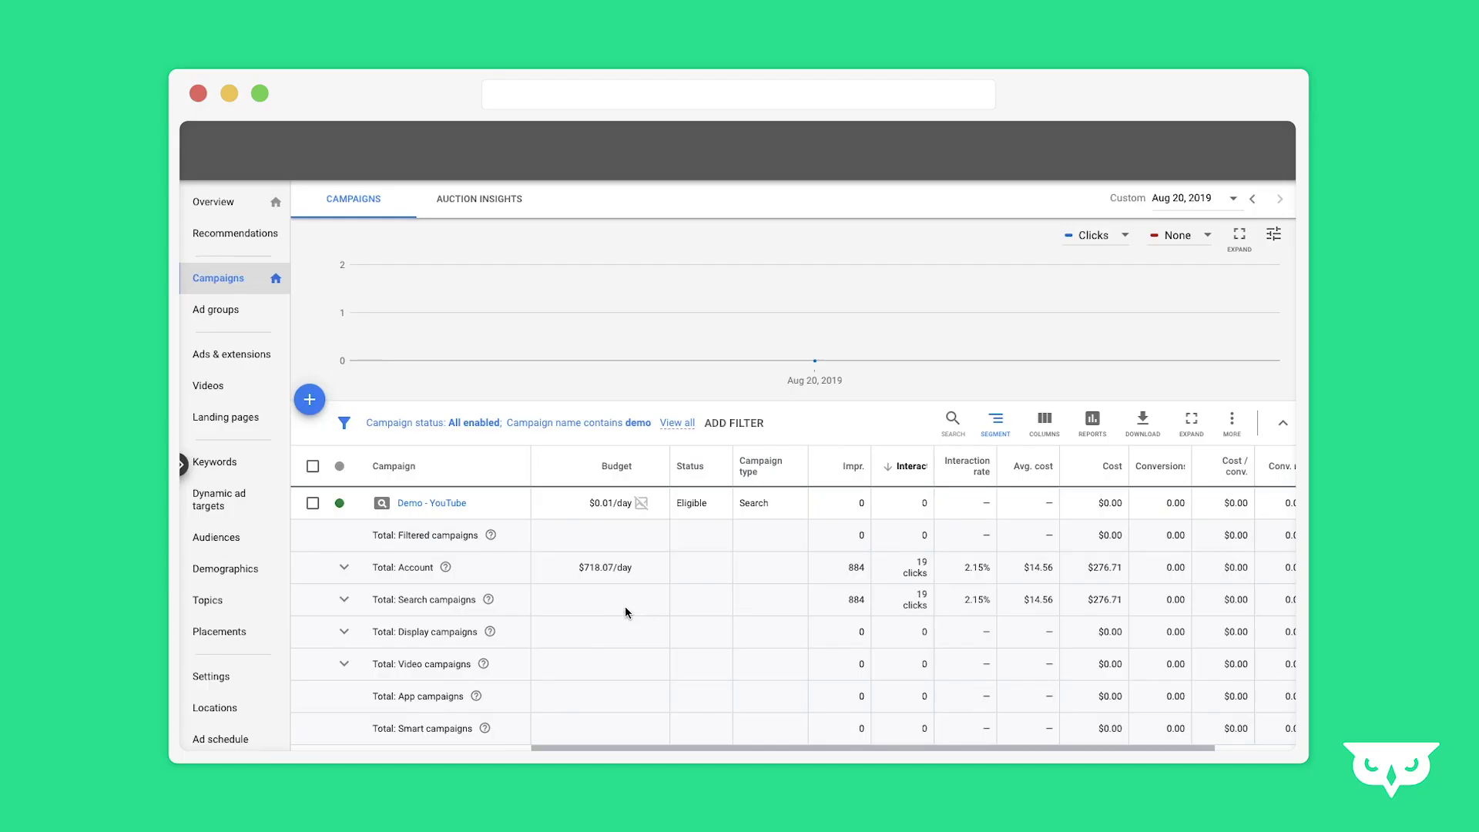
Open the Demo - YouTube campaign and go to its Locations page.
{"action": "left_click", "coordinate": [421, 505]}
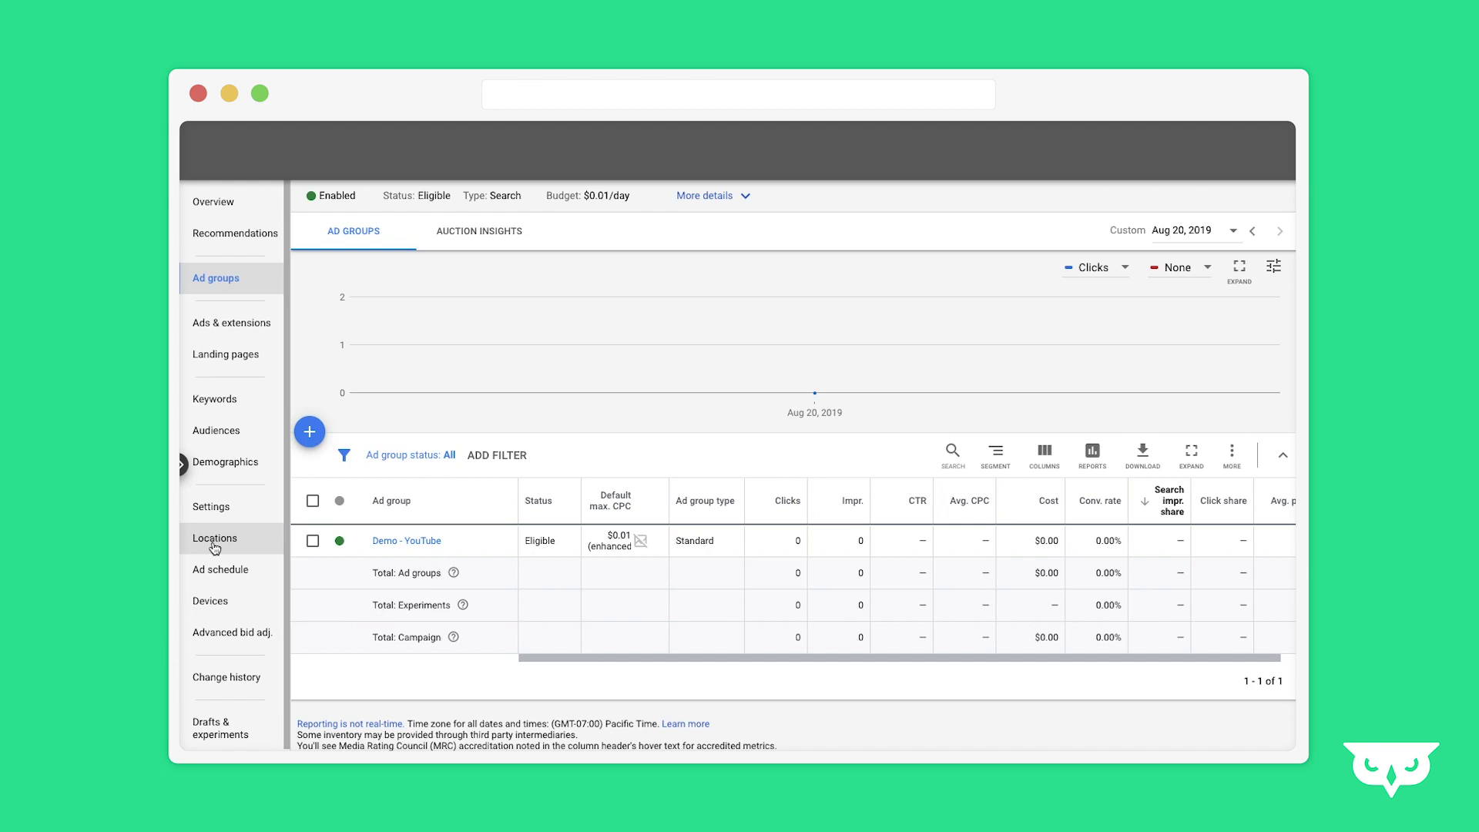
{"action": "left_click", "coordinate": [422, 540]}
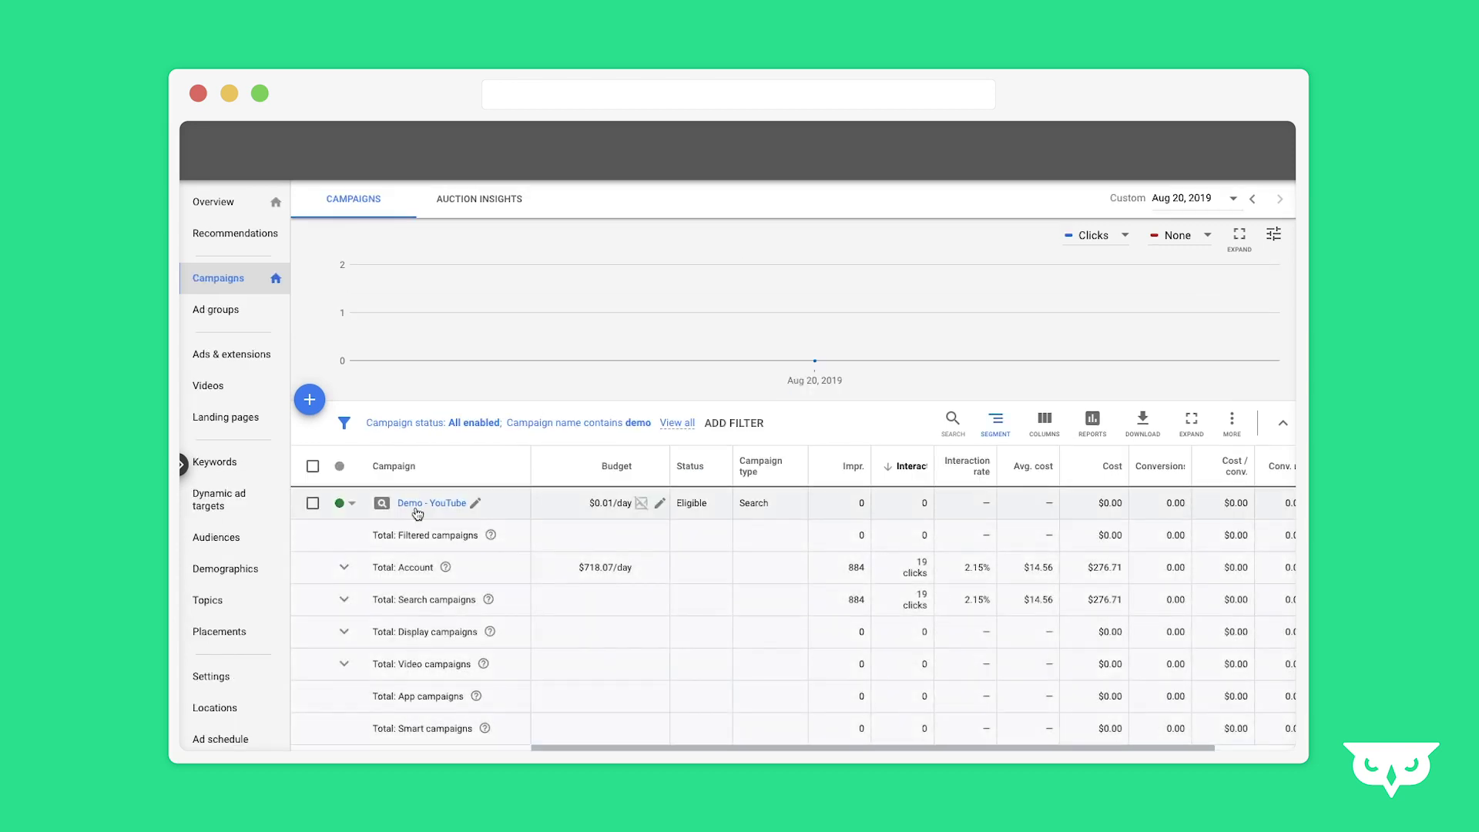
{"action": "left_click", "coordinate": [416, 509]}
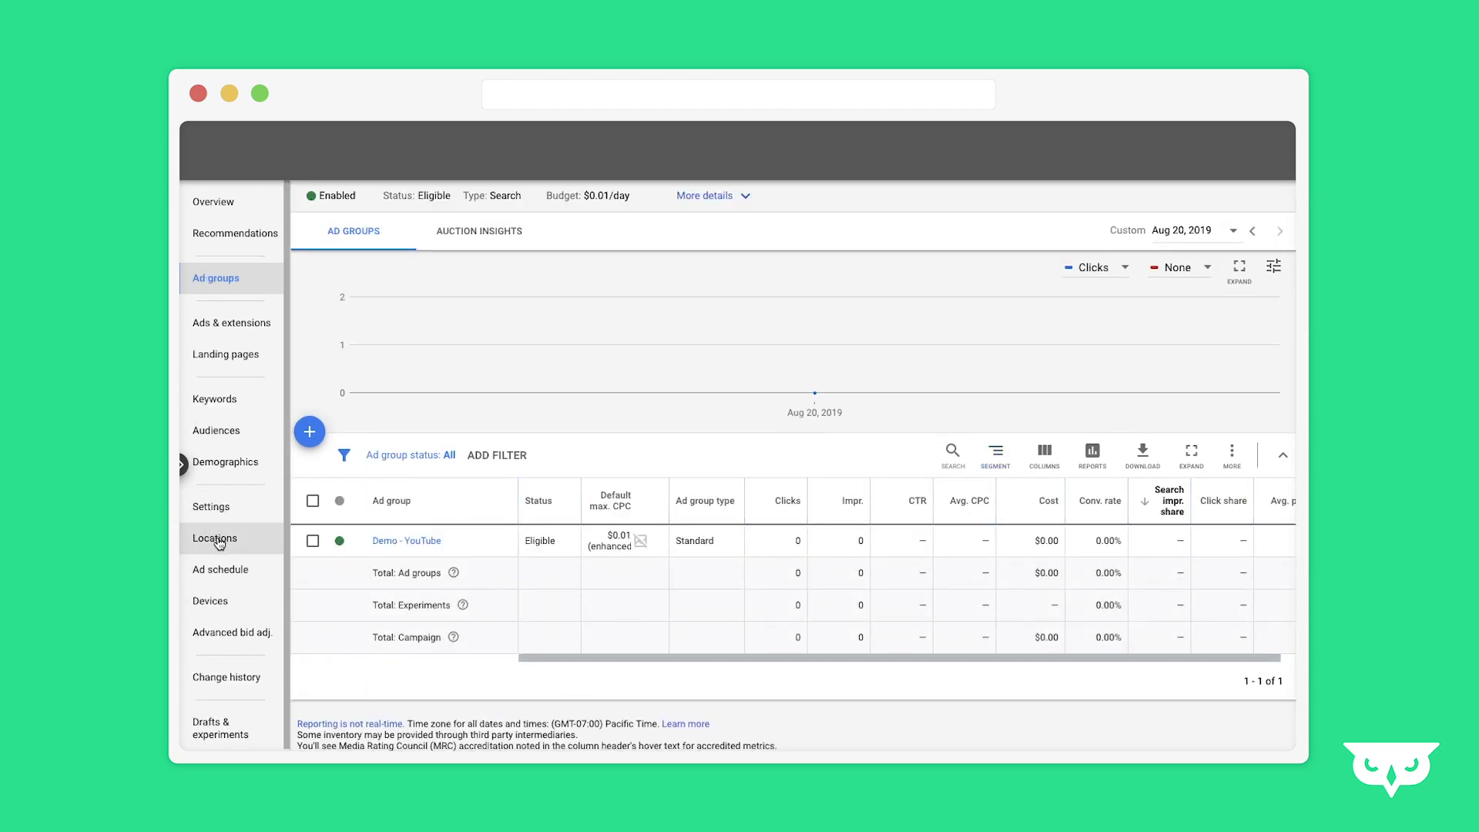
{"action": "left_click", "coordinate": [219, 545]}
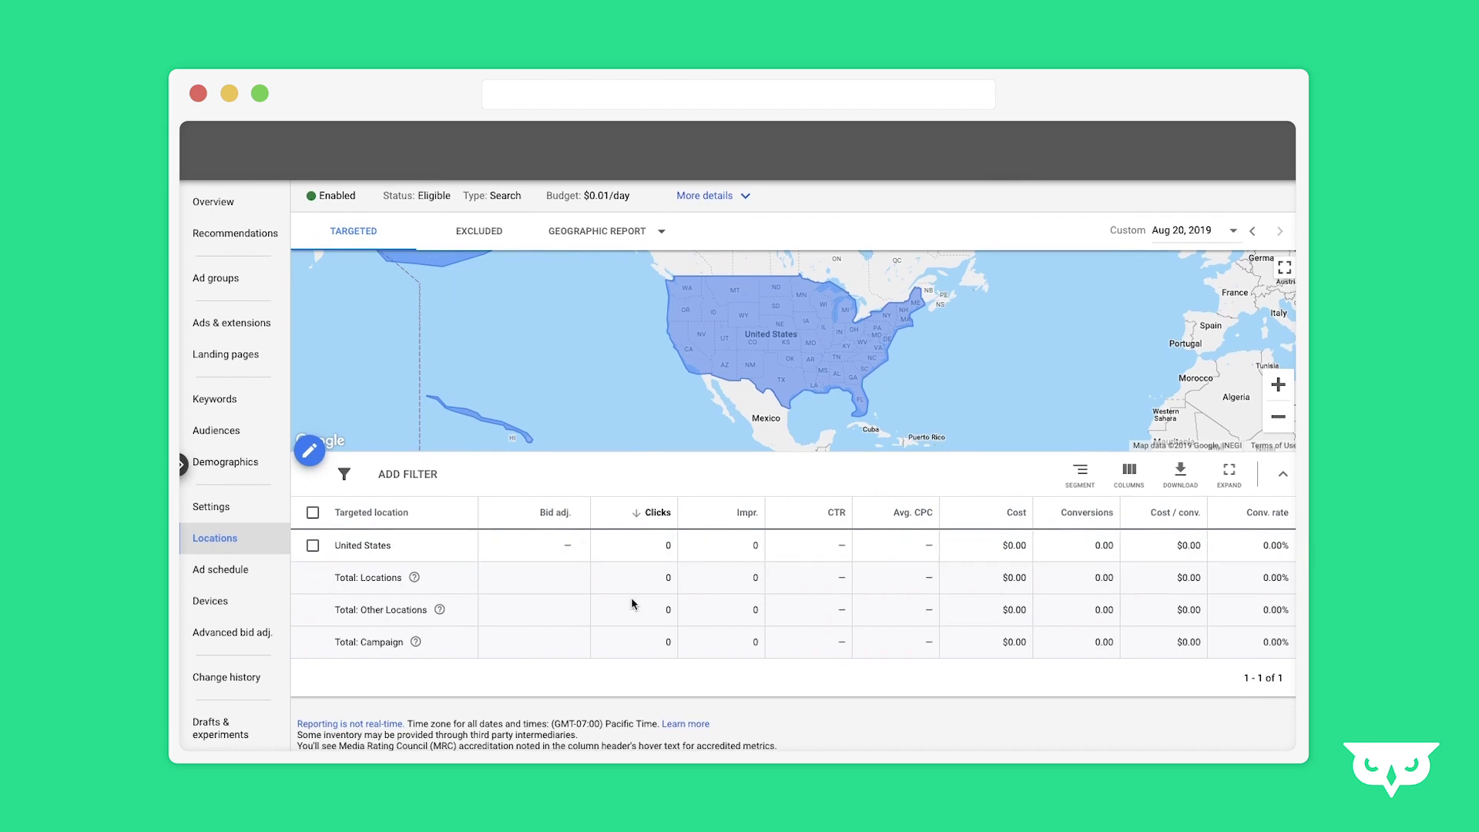
Review the Targeted locations, which show only the United States with no bid adjustment.
{"action": "mouse_move", "coordinate": [569, 552]}
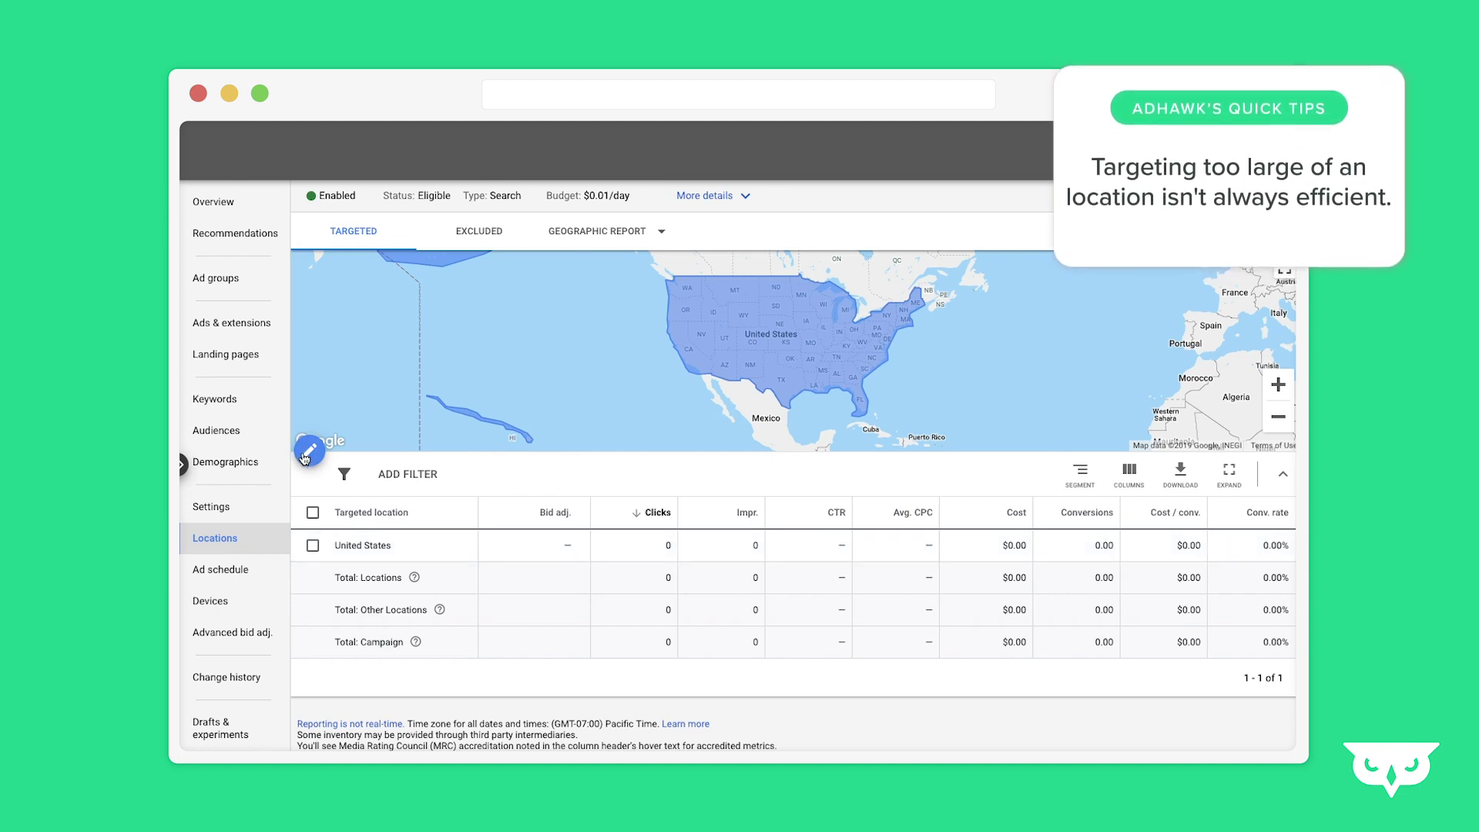
Edit targeted locations and include New York state and New York city.
{"action": "left_click", "coordinate": [309, 454]}
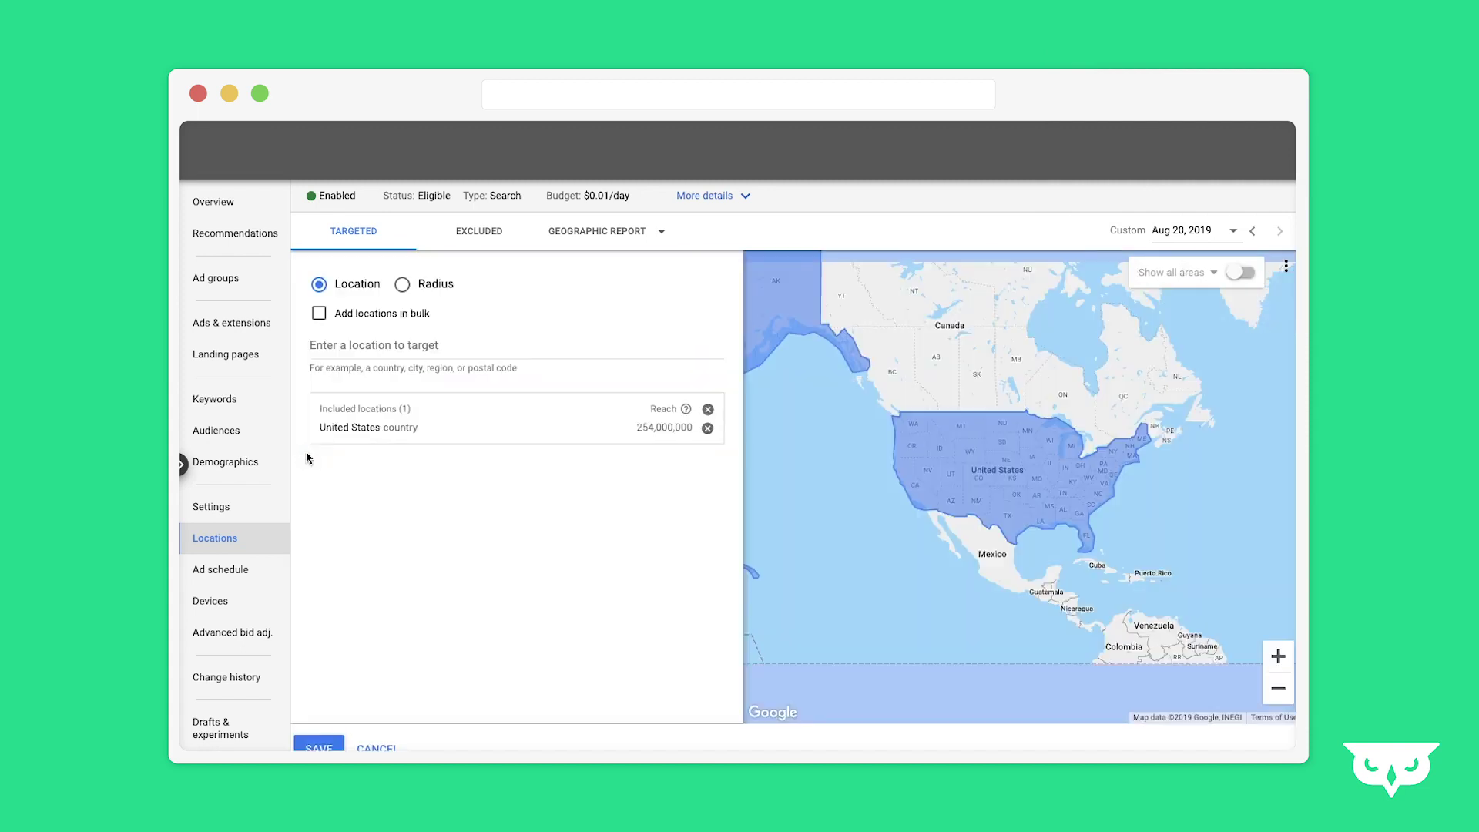
{"action": "left_click", "coordinate": [362, 346]}
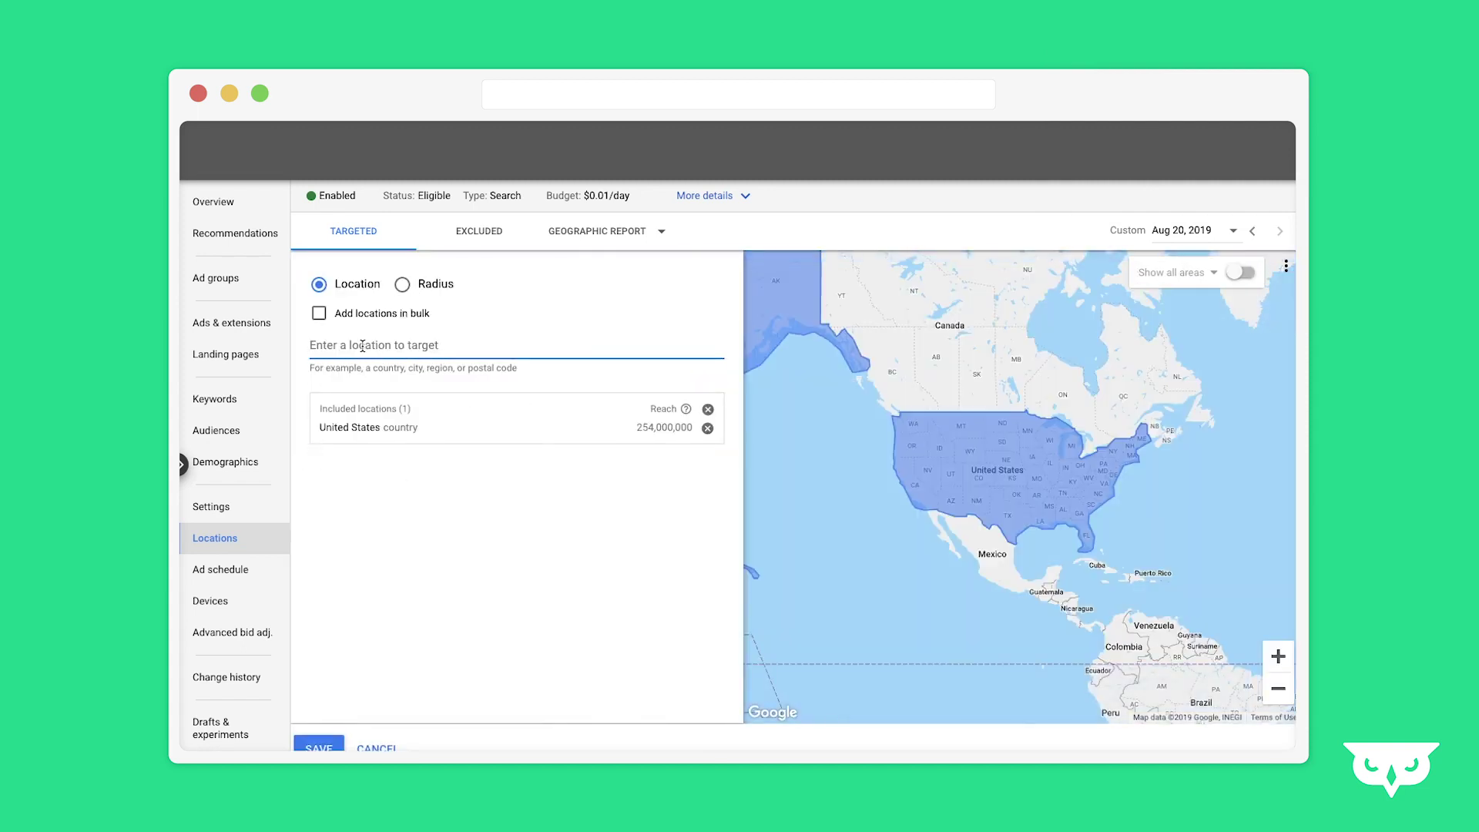
{"action": "type", "text": "new york"}
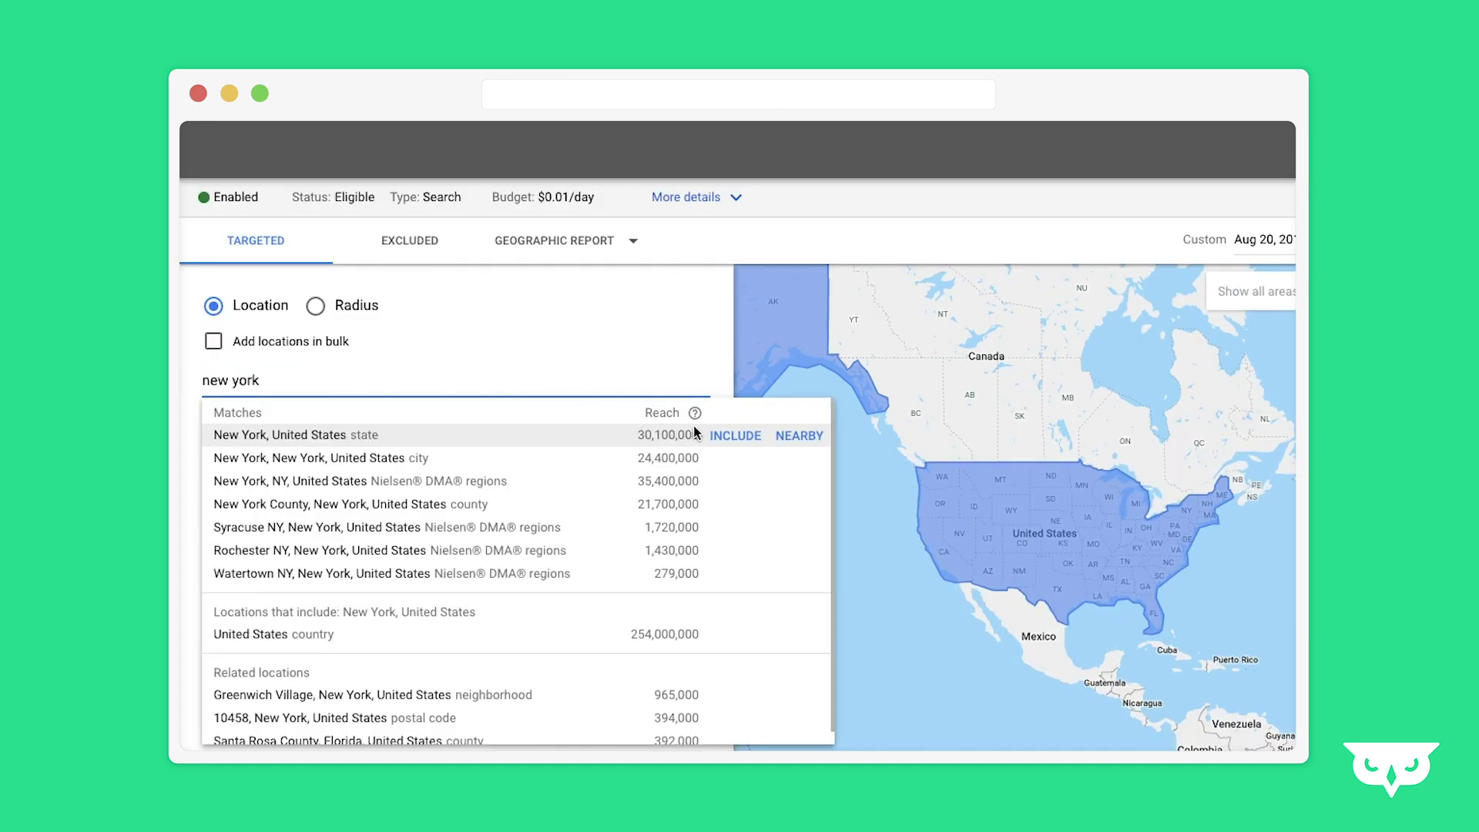
{"action": "left_click", "coordinate": [735, 436]}
{"action": "left_click", "coordinate": [239, 381]}
{"action": "type", "text": "new y"}
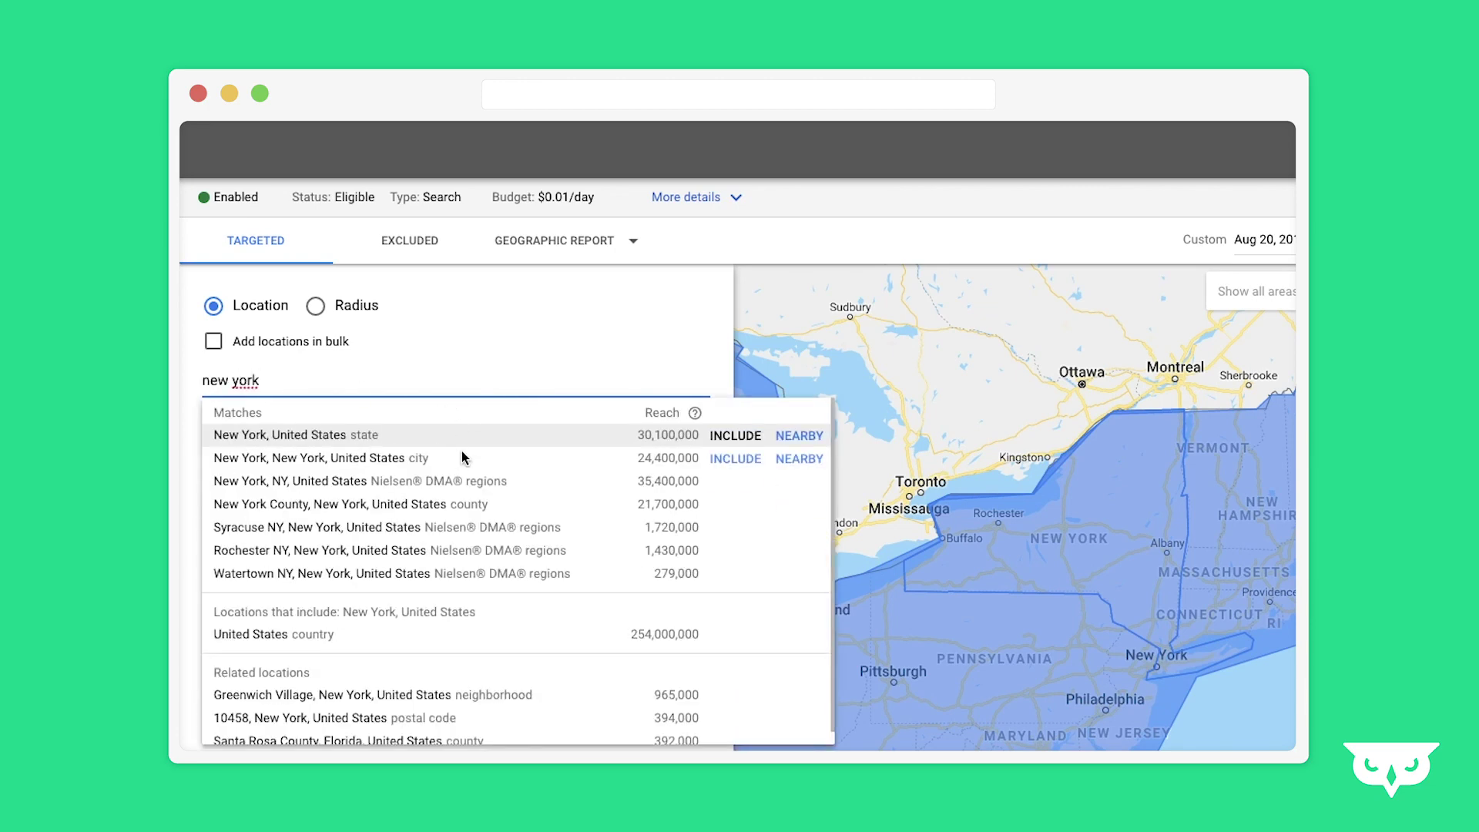
{"action": "left_click", "coordinate": [736, 459]}
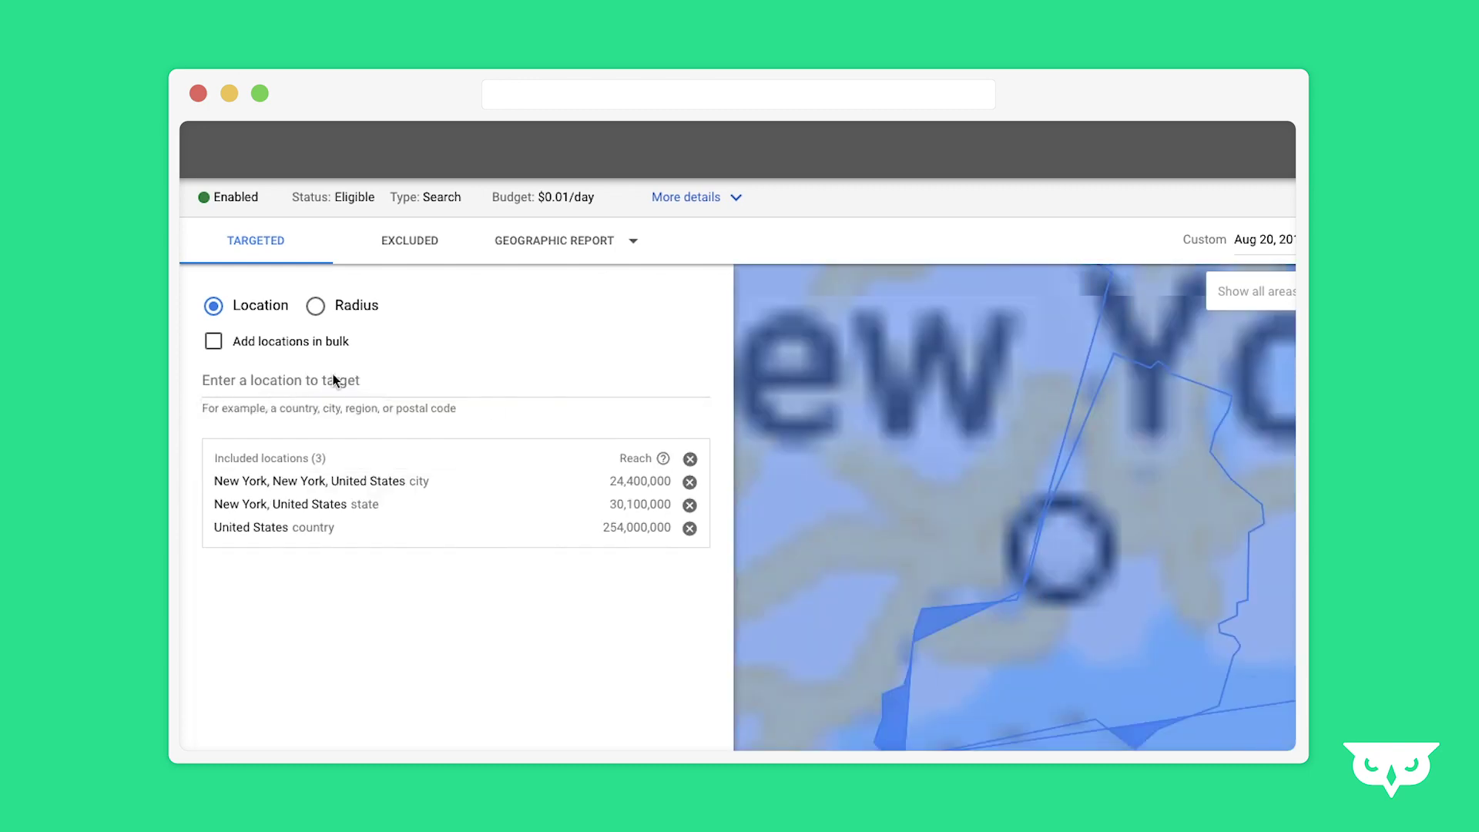
Include the Manhattan borough and postal code 10028 as targeted locations.
{"action": "left_click", "coordinate": [279, 377]}
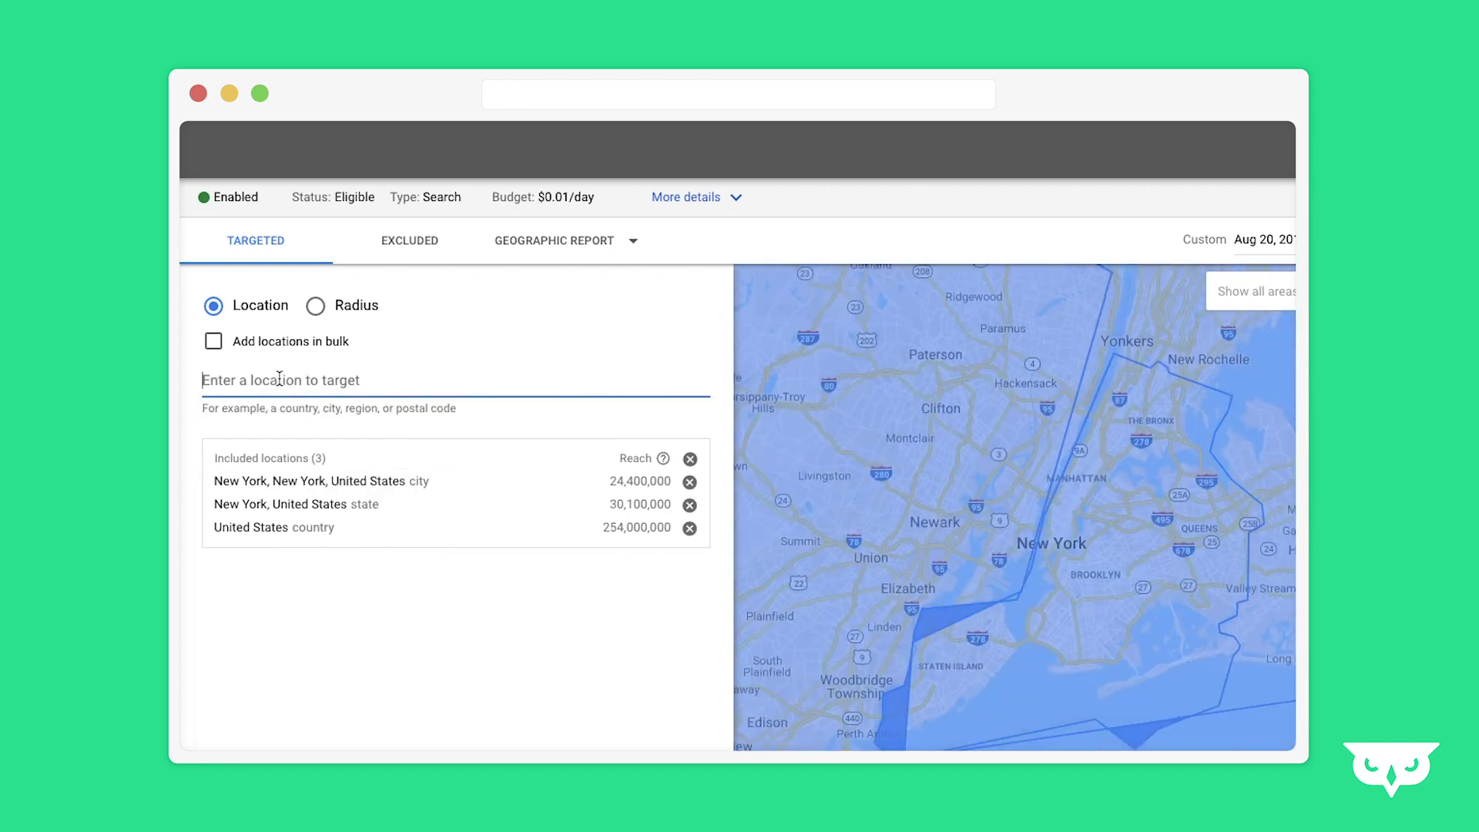
{"action": "type", "text": "manhatt"}
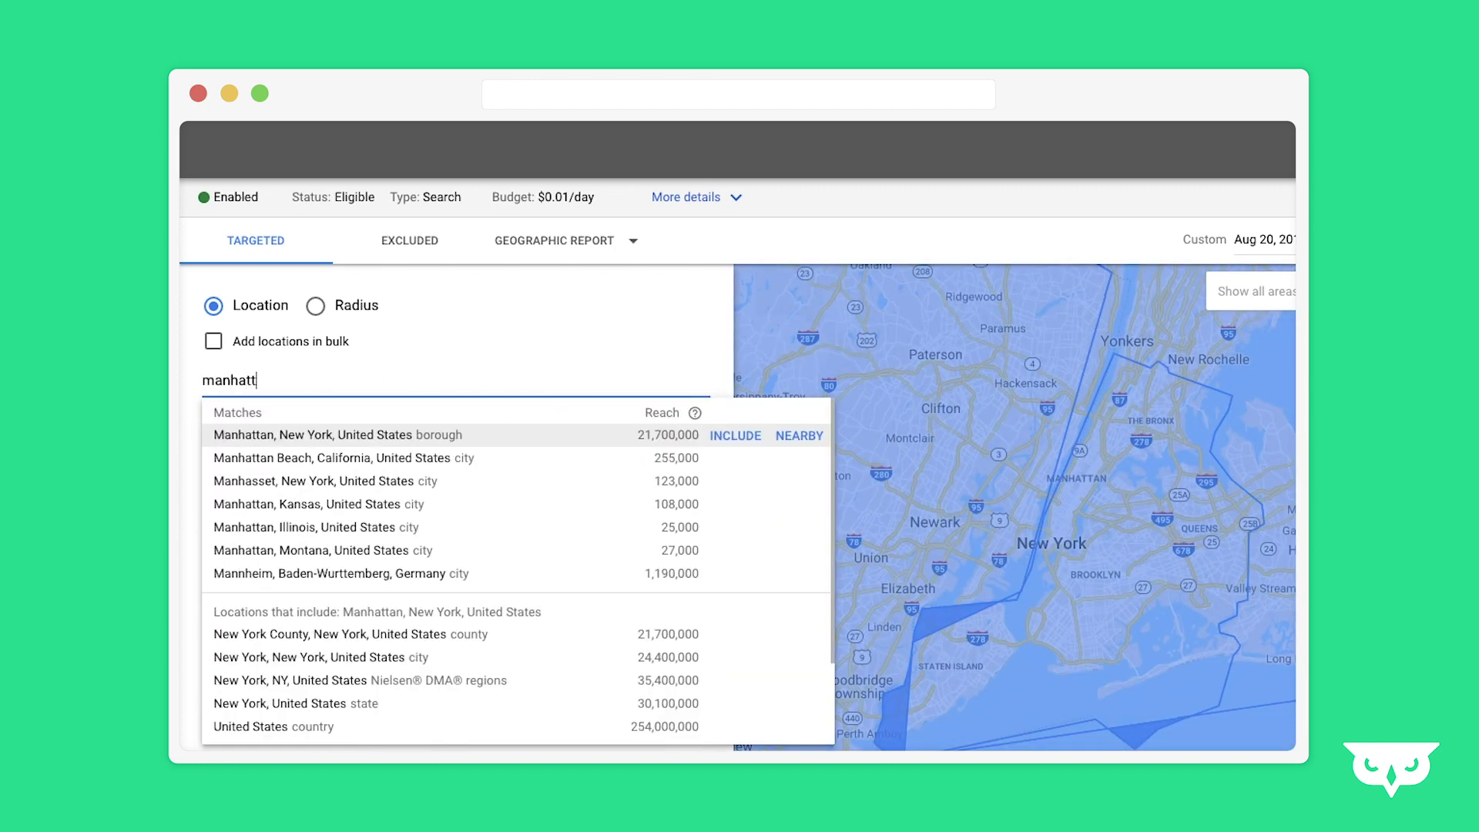
{"action": "left_click", "coordinate": [722, 446]}
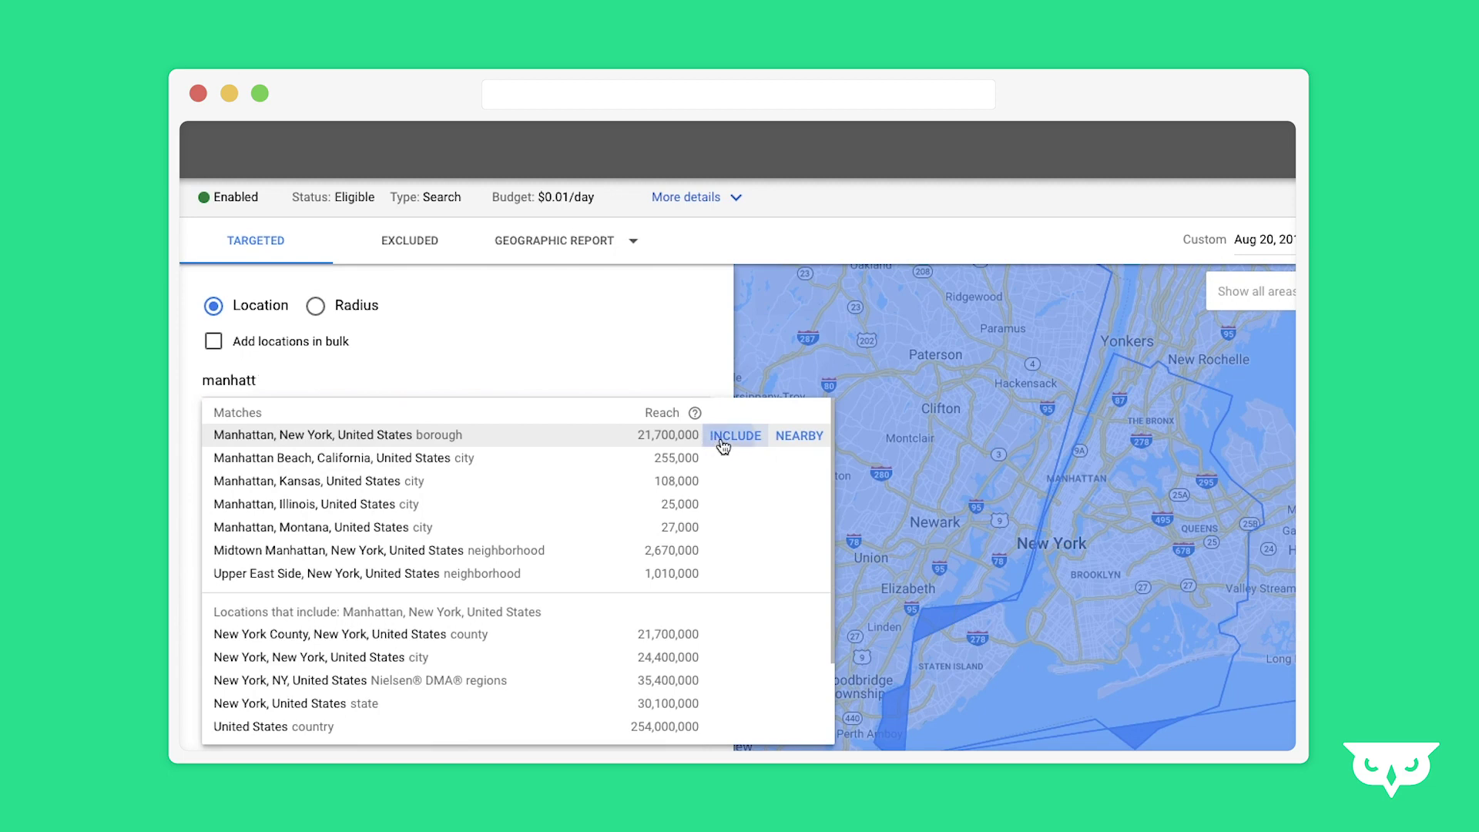
{"action": "left_click", "coordinate": [268, 378]}
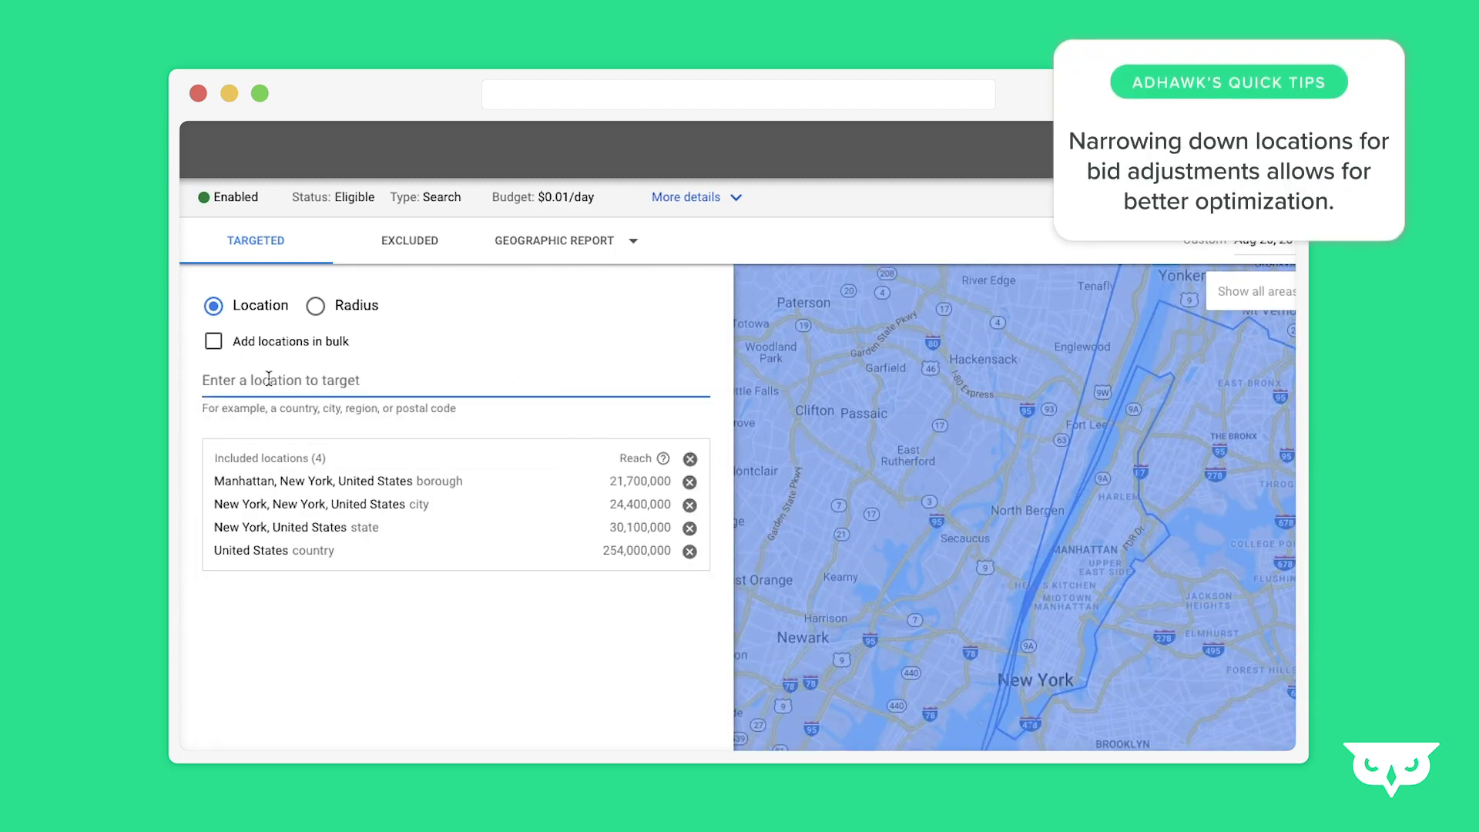
{"action": "type", "text": "10028"}
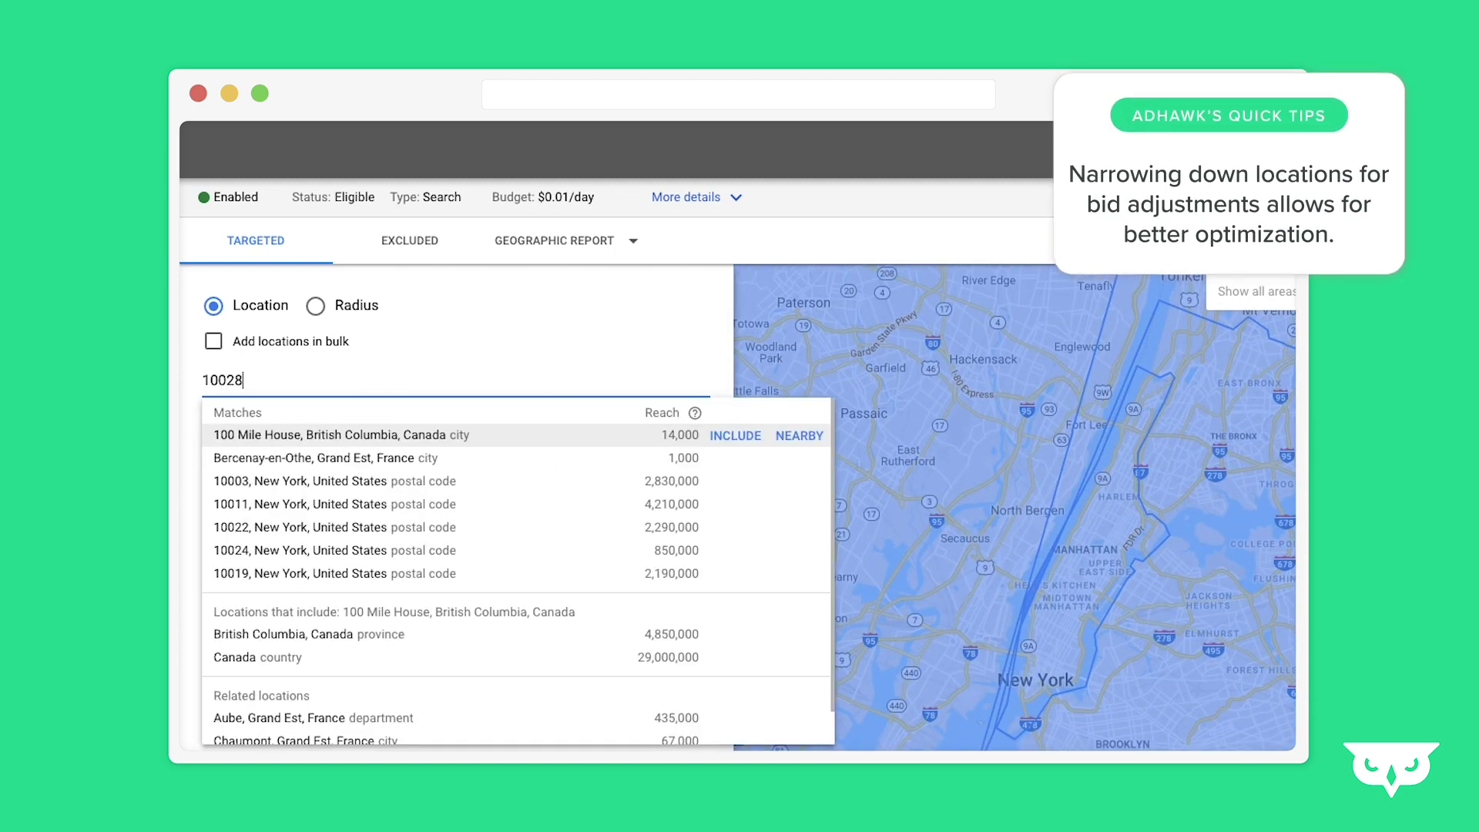
{"action": "left_click", "coordinate": [725, 437]}
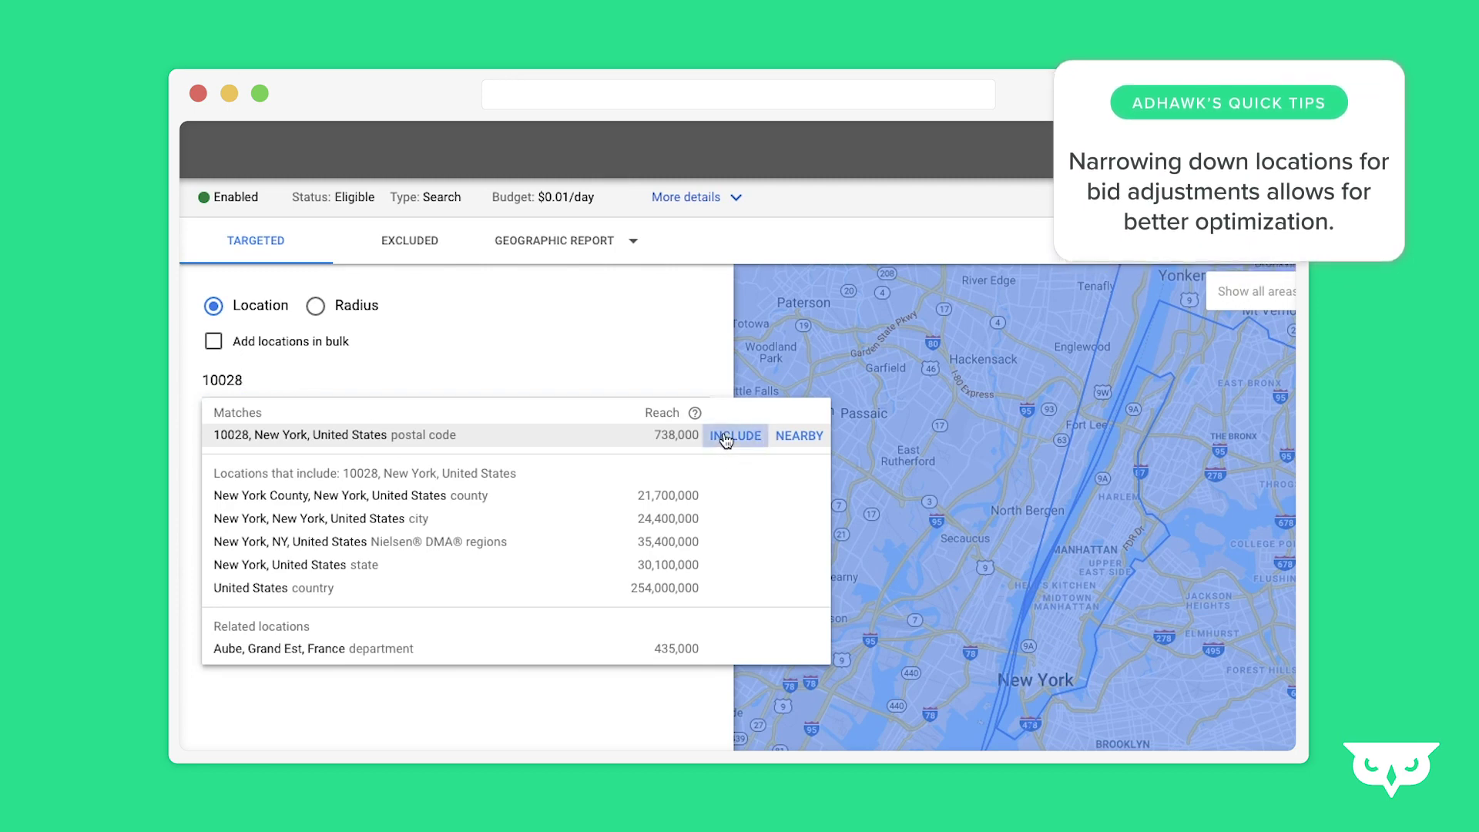
{"action": "left_click", "coordinate": [240, 383]}
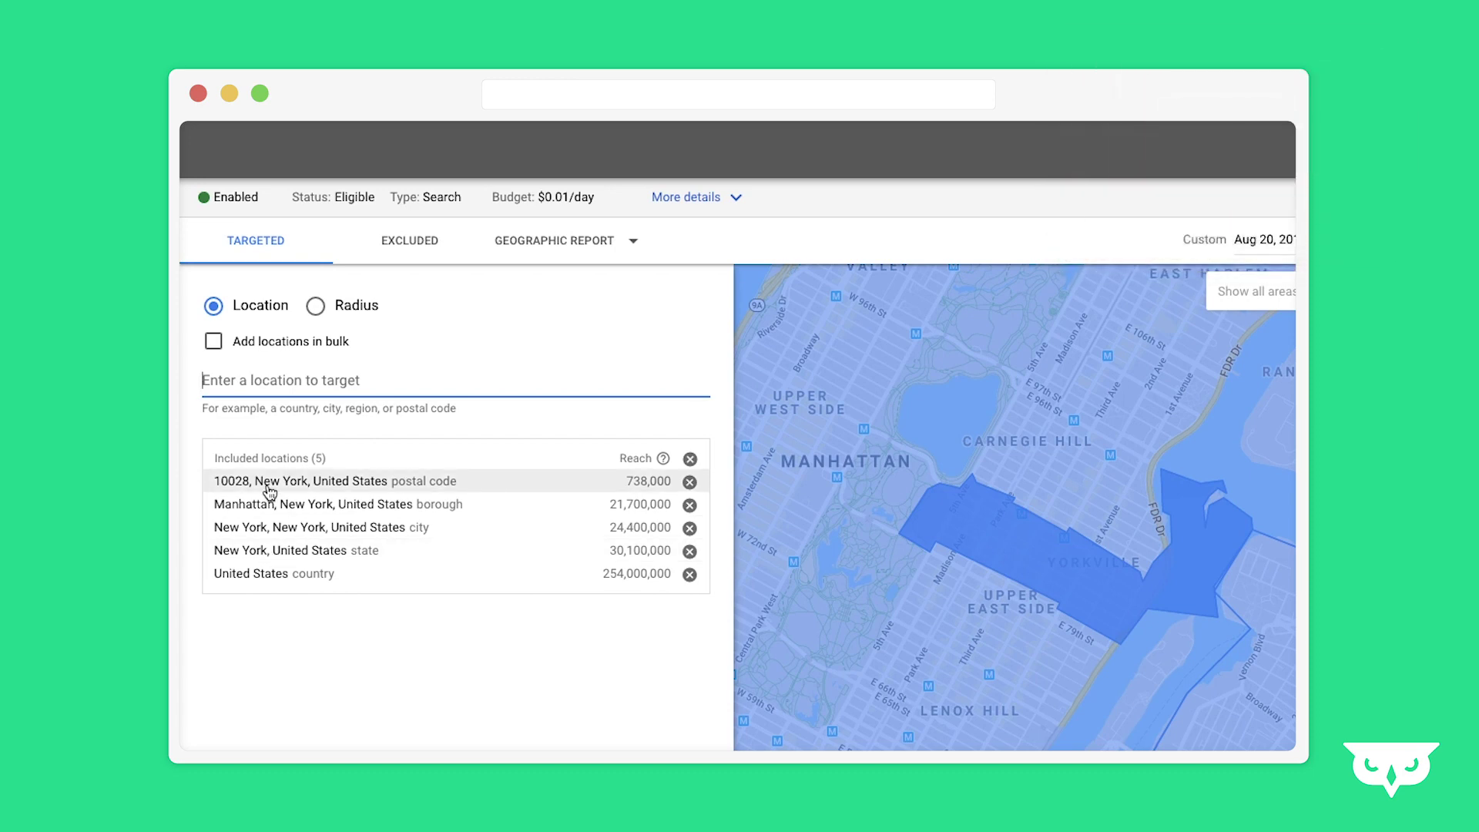
Preview United States, New York state, New York city, Manhattan, then 10028 on the map.
{"action": "left_click", "coordinate": [266, 580]}
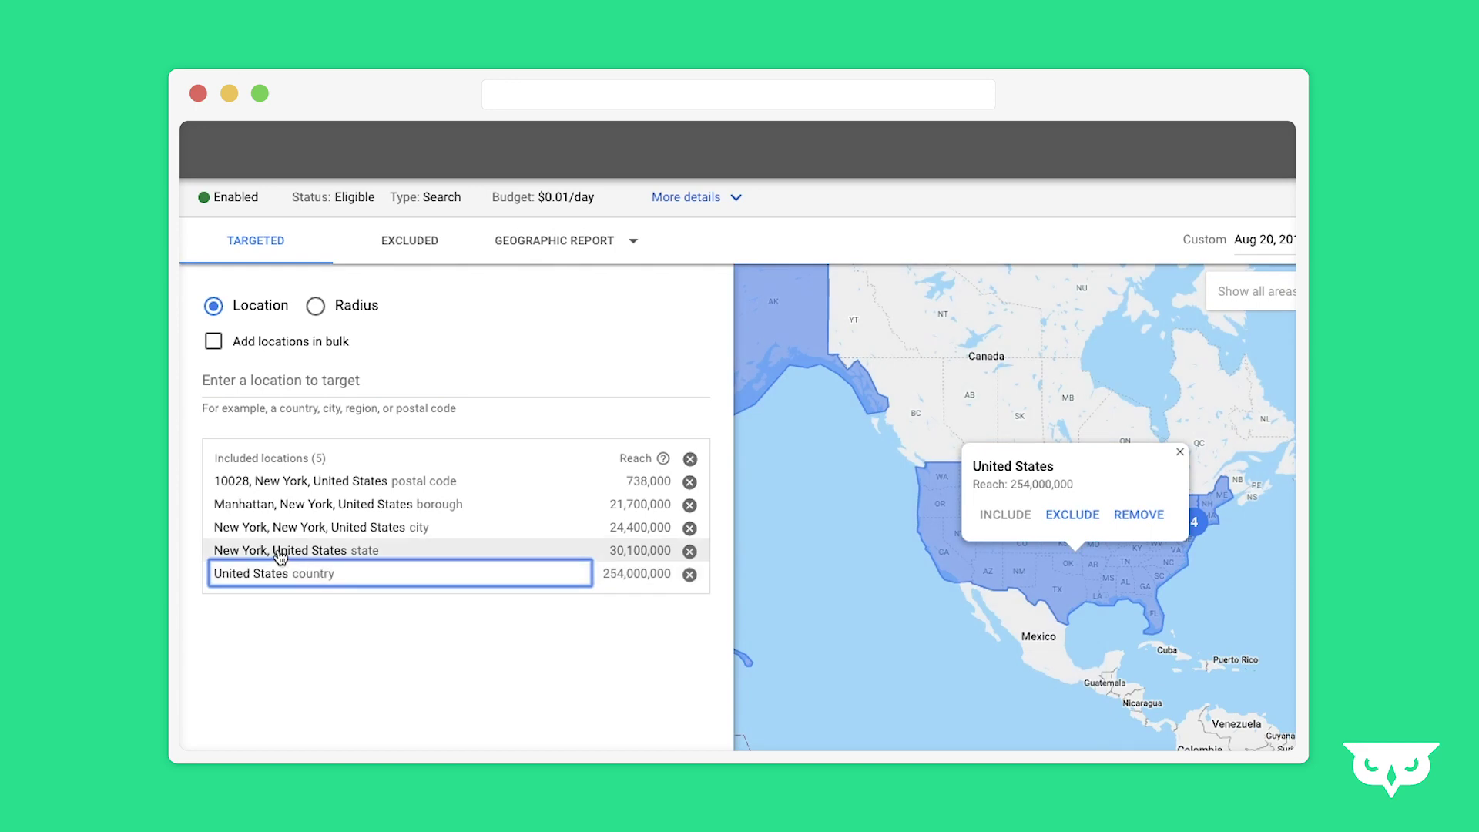
{"action": "left_click", "coordinate": [279, 553]}
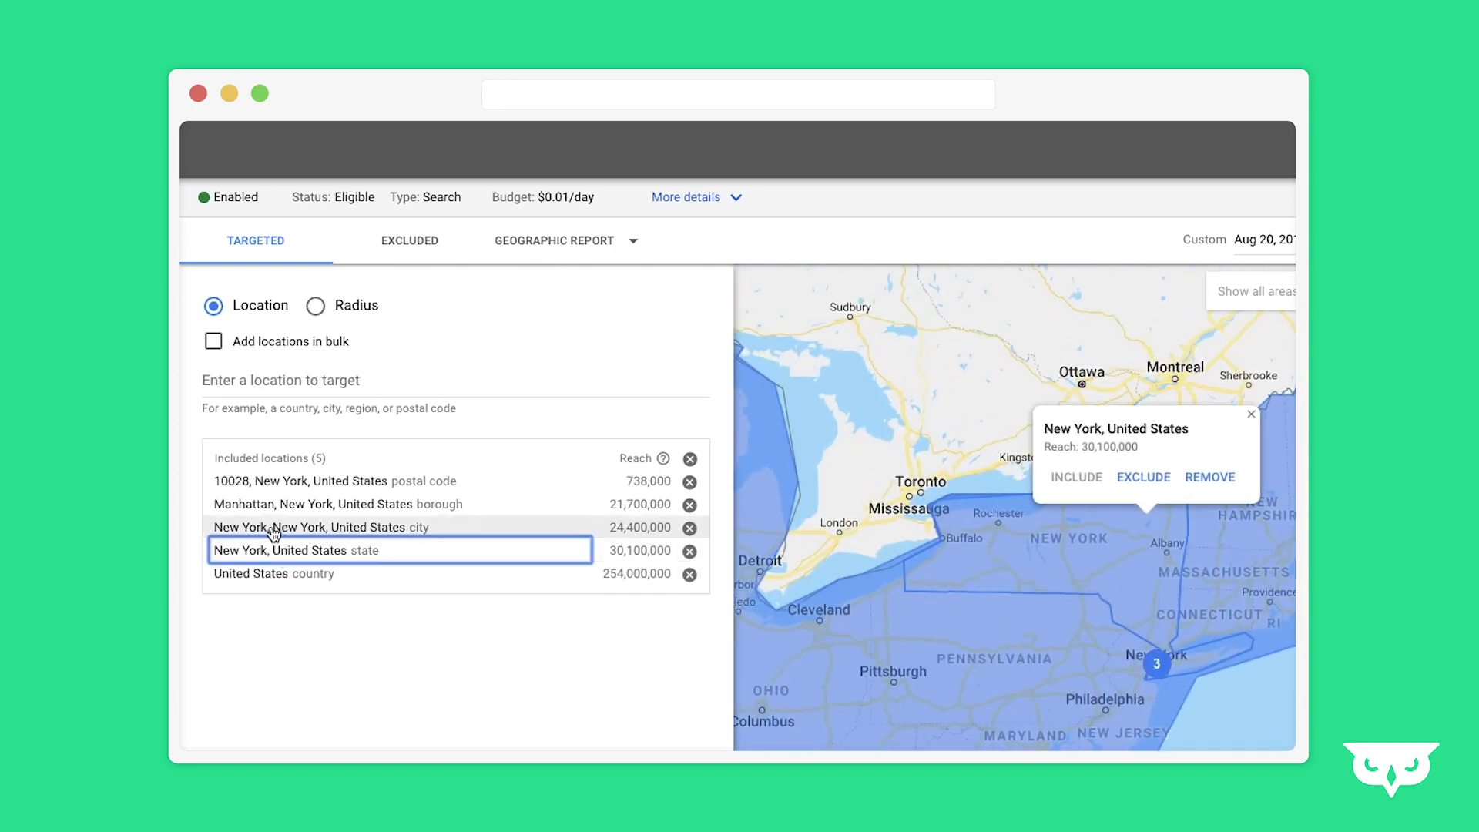
{"action": "left_click", "coordinate": [269, 532]}
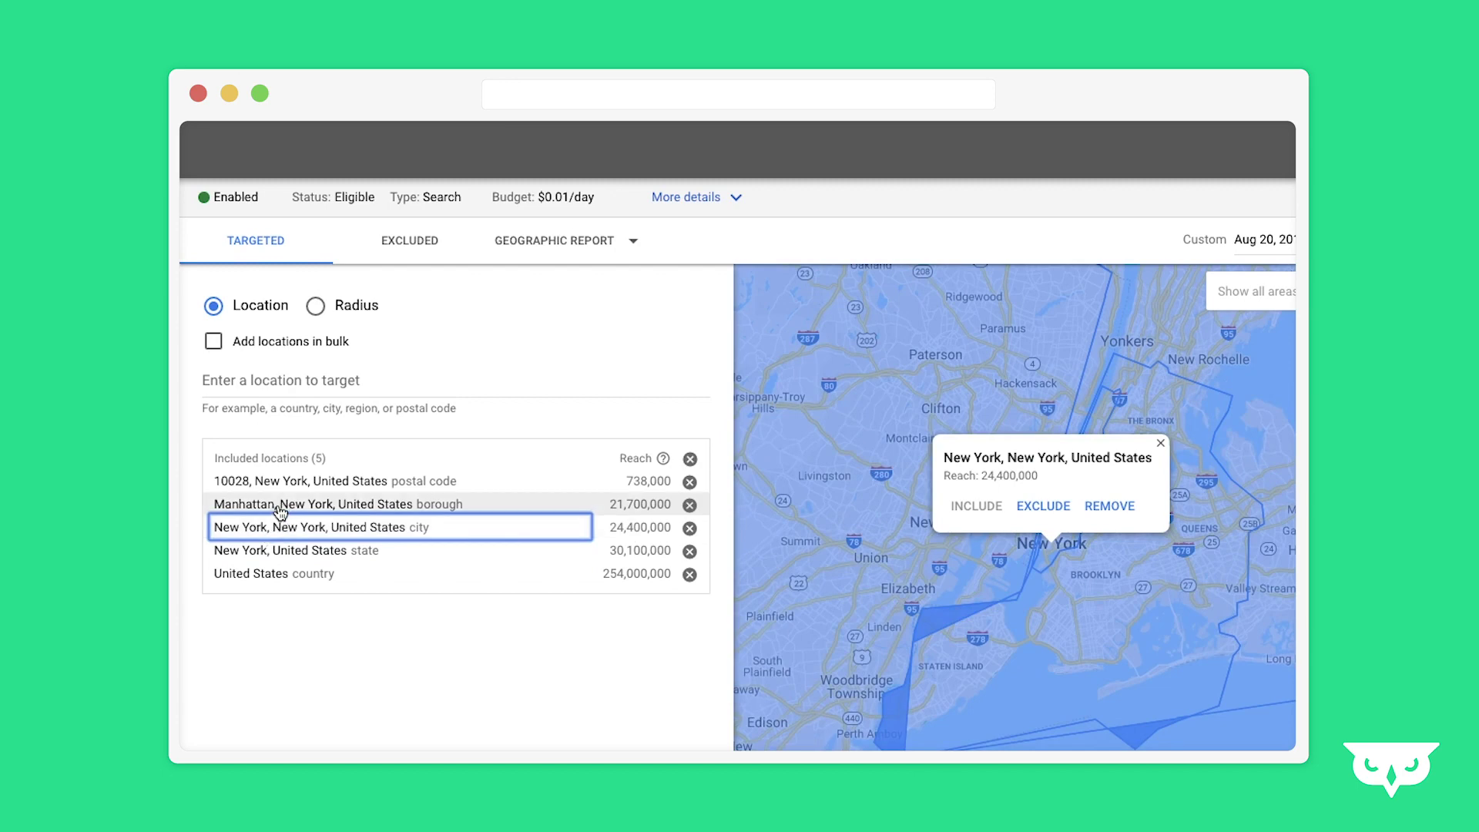
{"action": "left_click", "coordinate": [279, 512]}
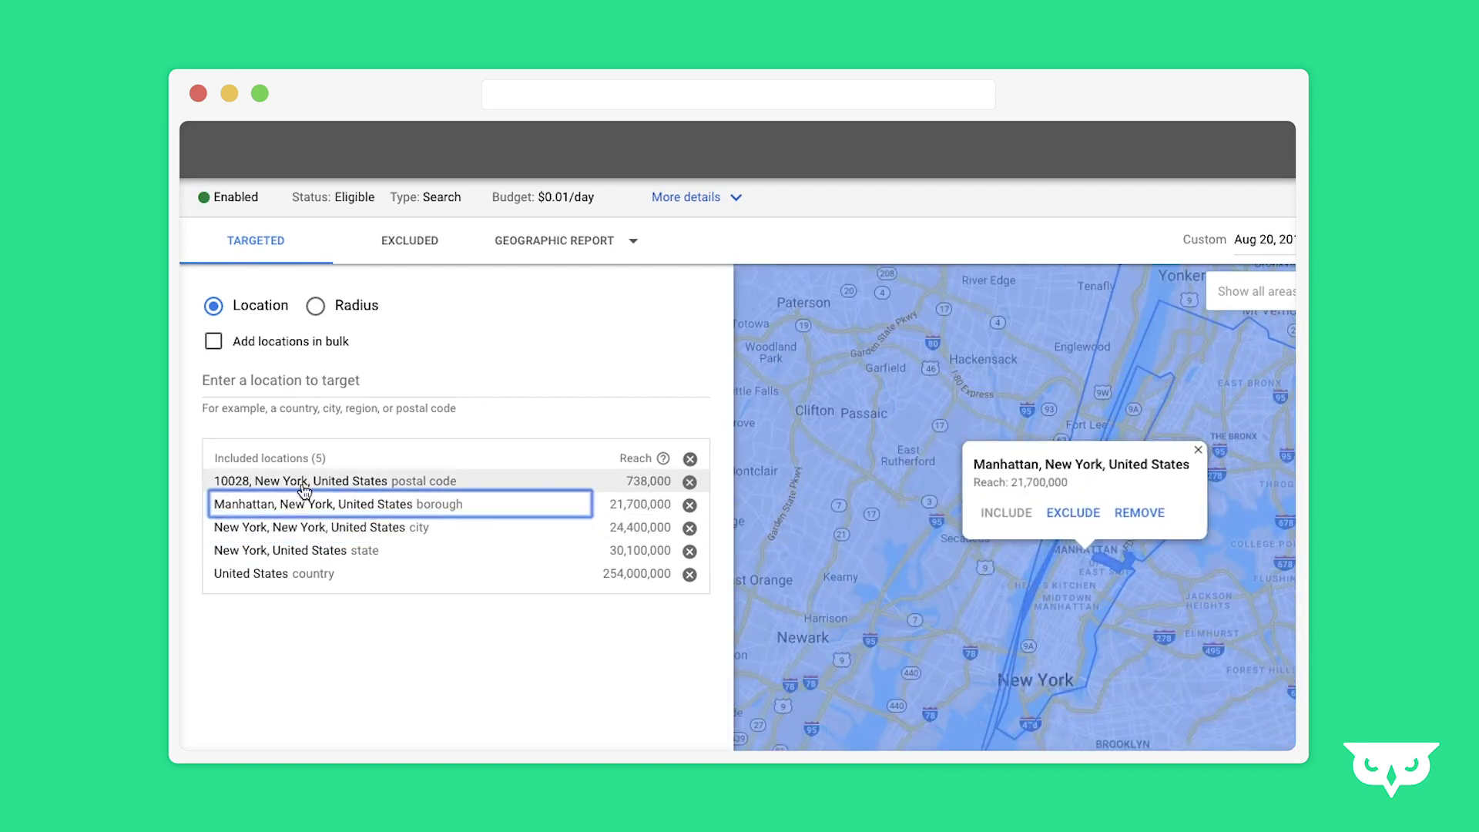
{"action": "left_click", "coordinate": [275, 482]}
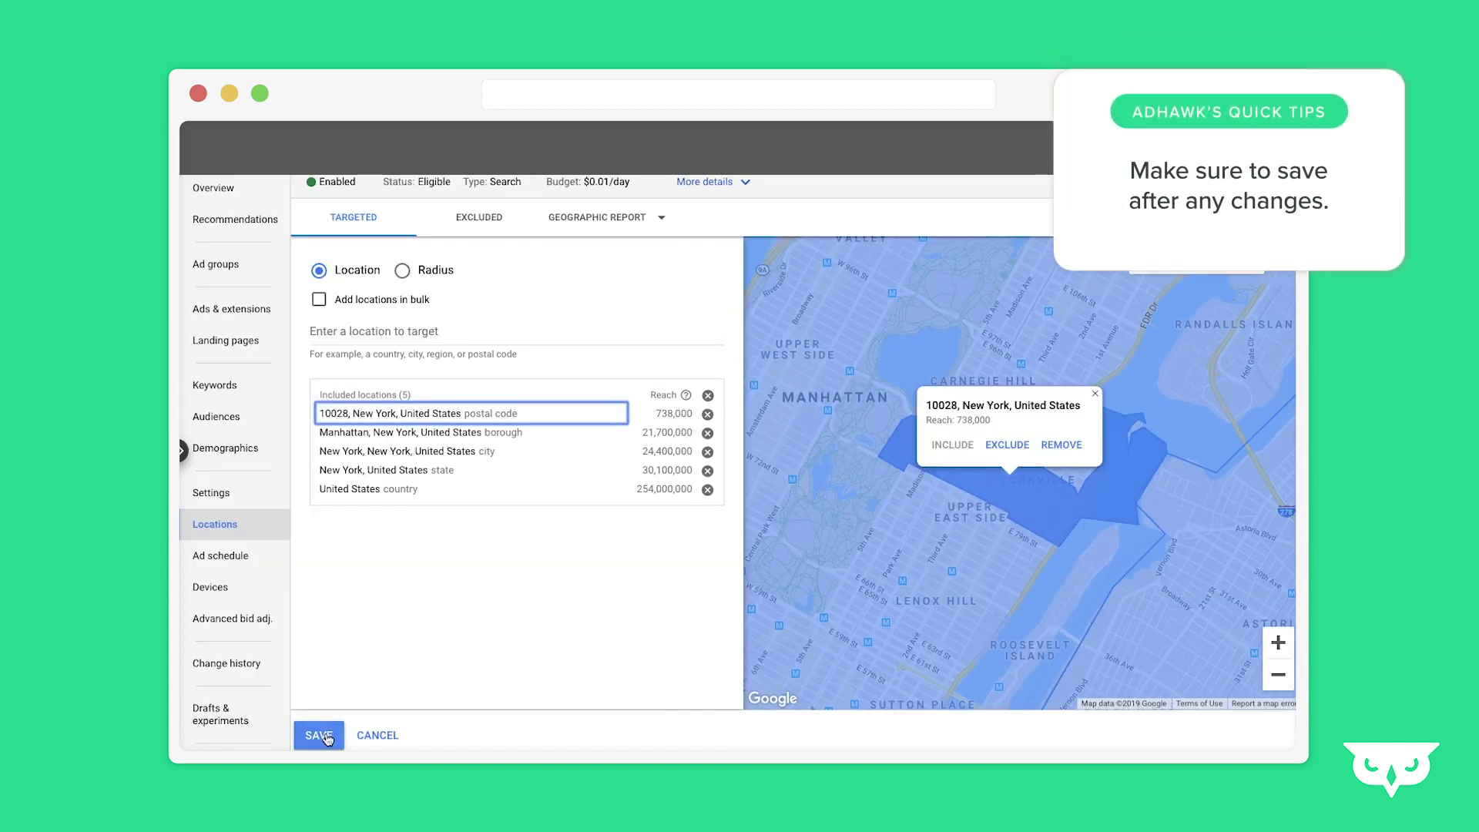
Save the five-location targeting and scroll down to the targeted locations table.
{"action": "left_click", "coordinate": [319, 735]}
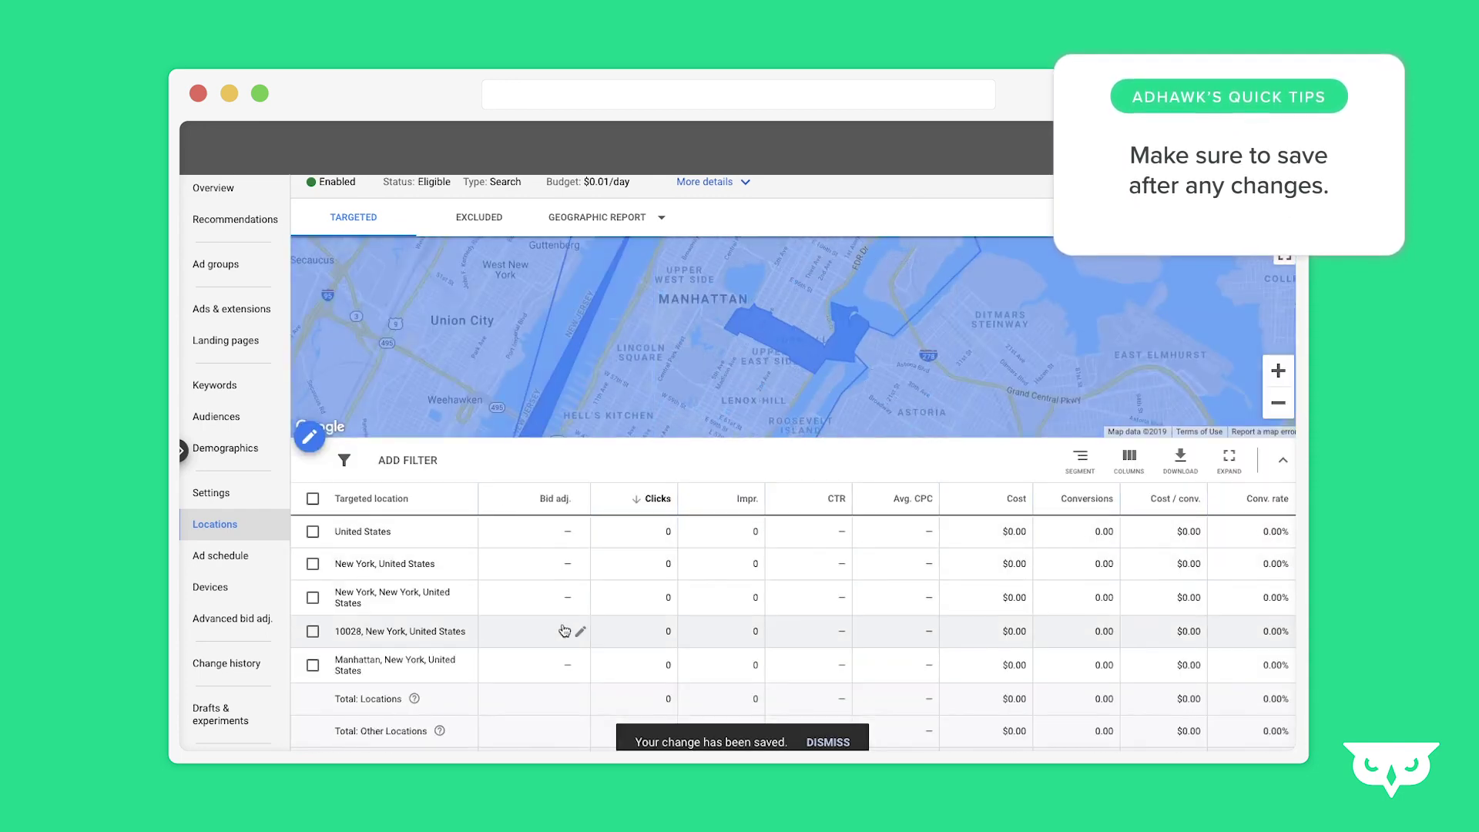
{"action": "scroll", "coordinate": [565, 627], "scroll_direction": "down", "scroll_amount": 1}
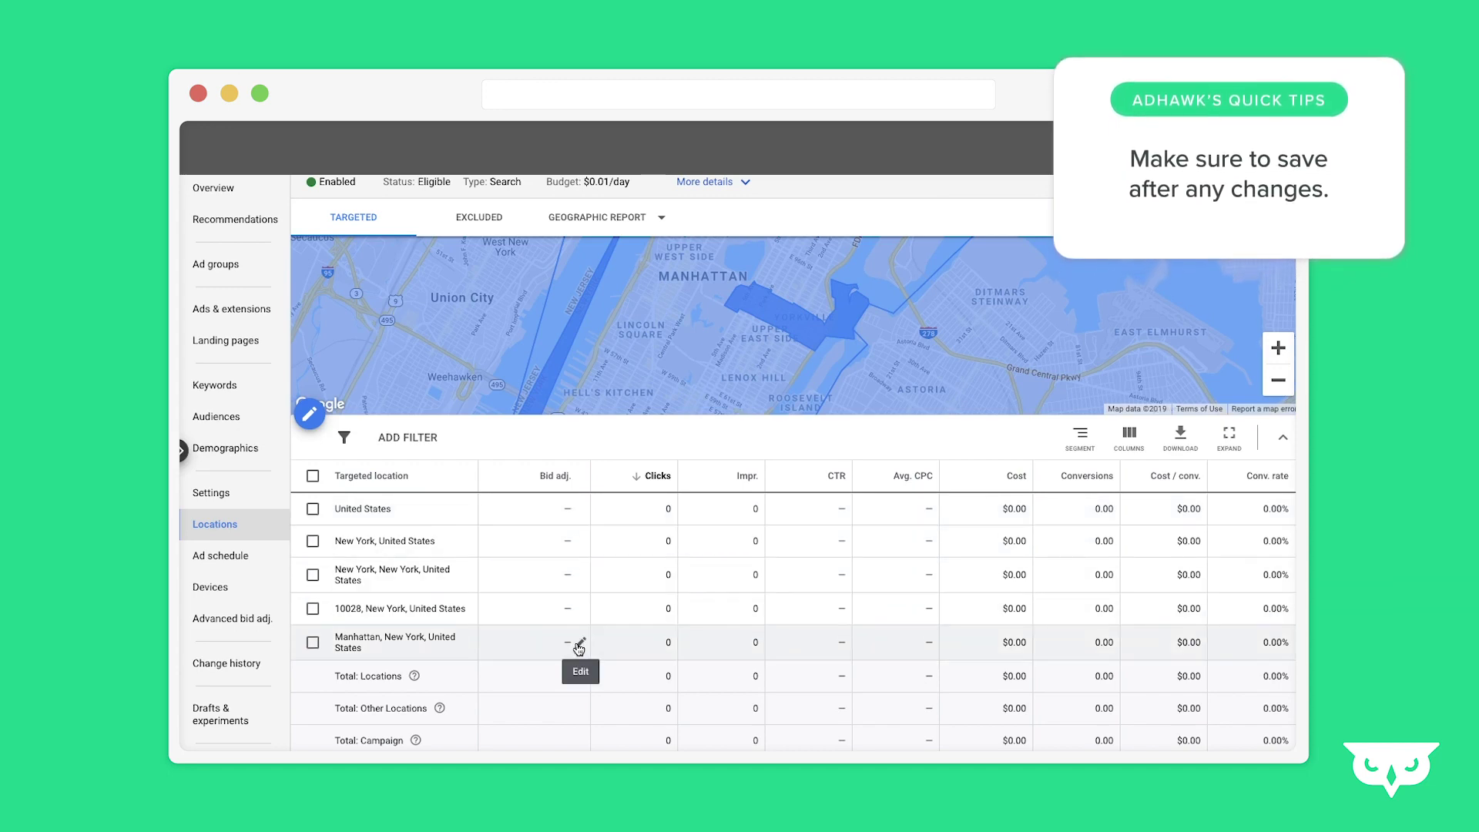
Set bid adjustments of +10% for New York state and +25% for New York city.
{"action": "left_click", "coordinate": [579, 544]}
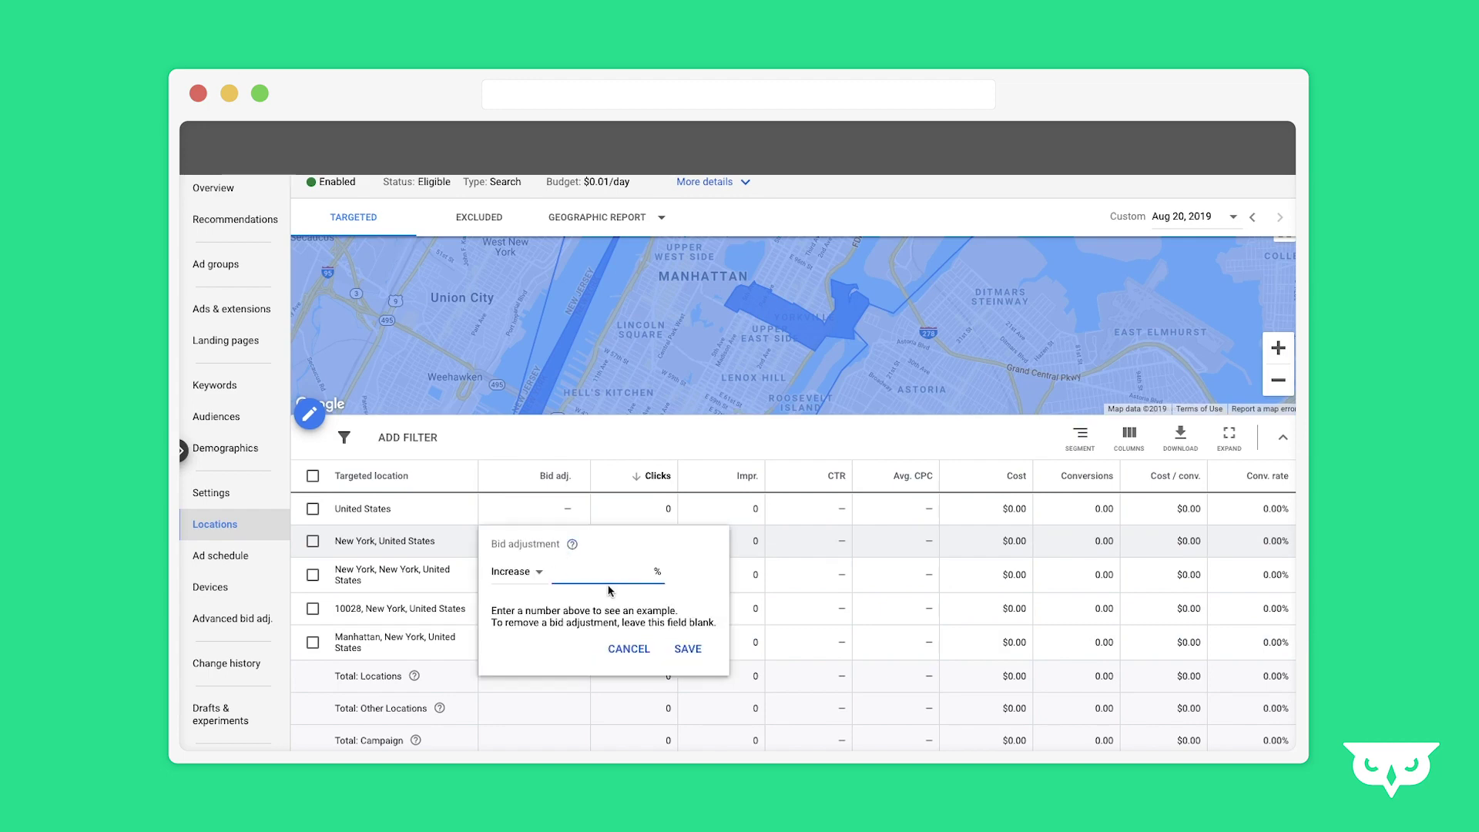
{"action": "type", "text": "10"}
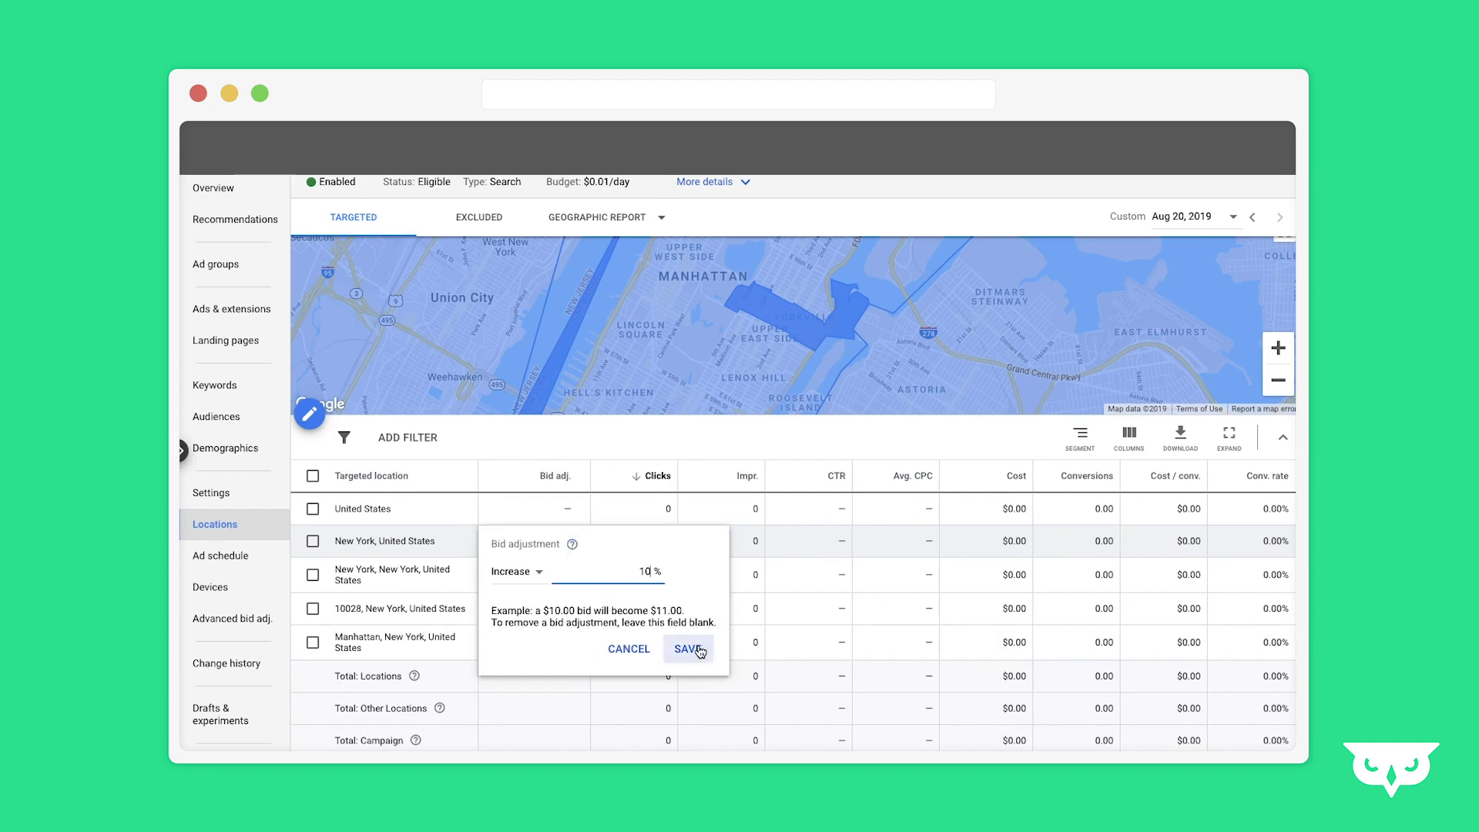
{"action": "left_click", "coordinate": [687, 651]}
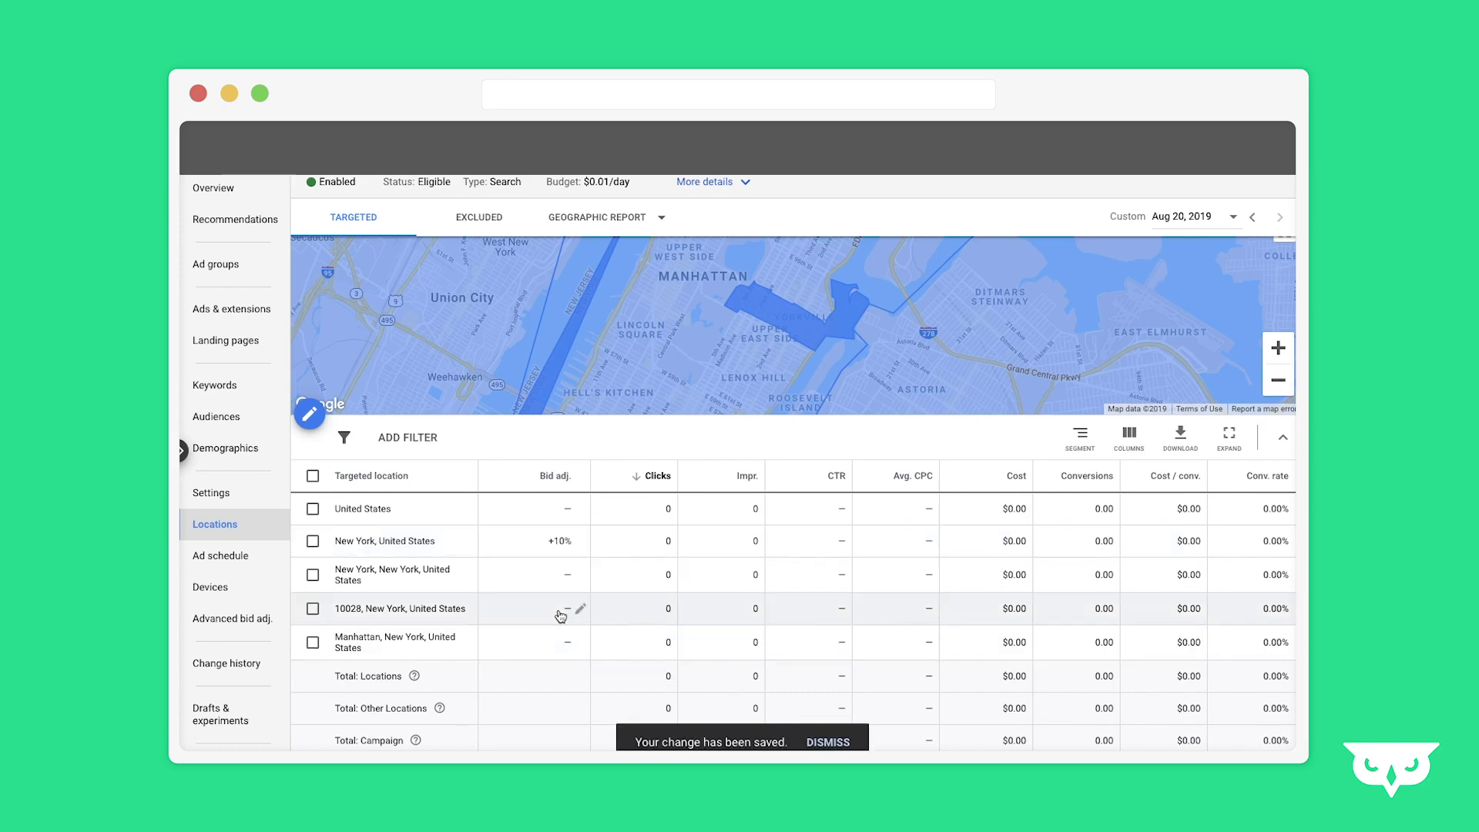
{"action": "left_click", "coordinate": [580, 576]}
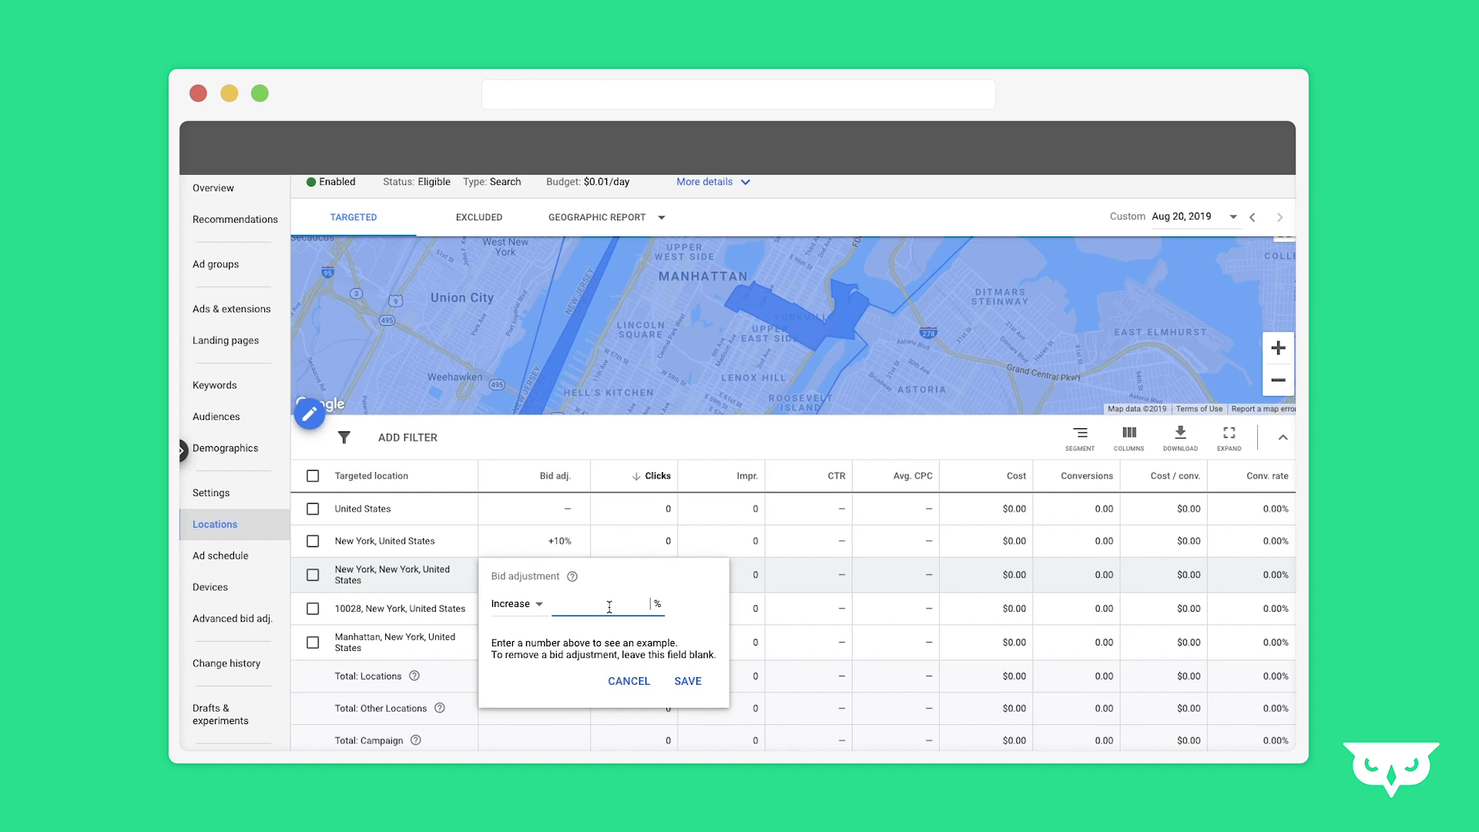
{"action": "type", "text": "25"}
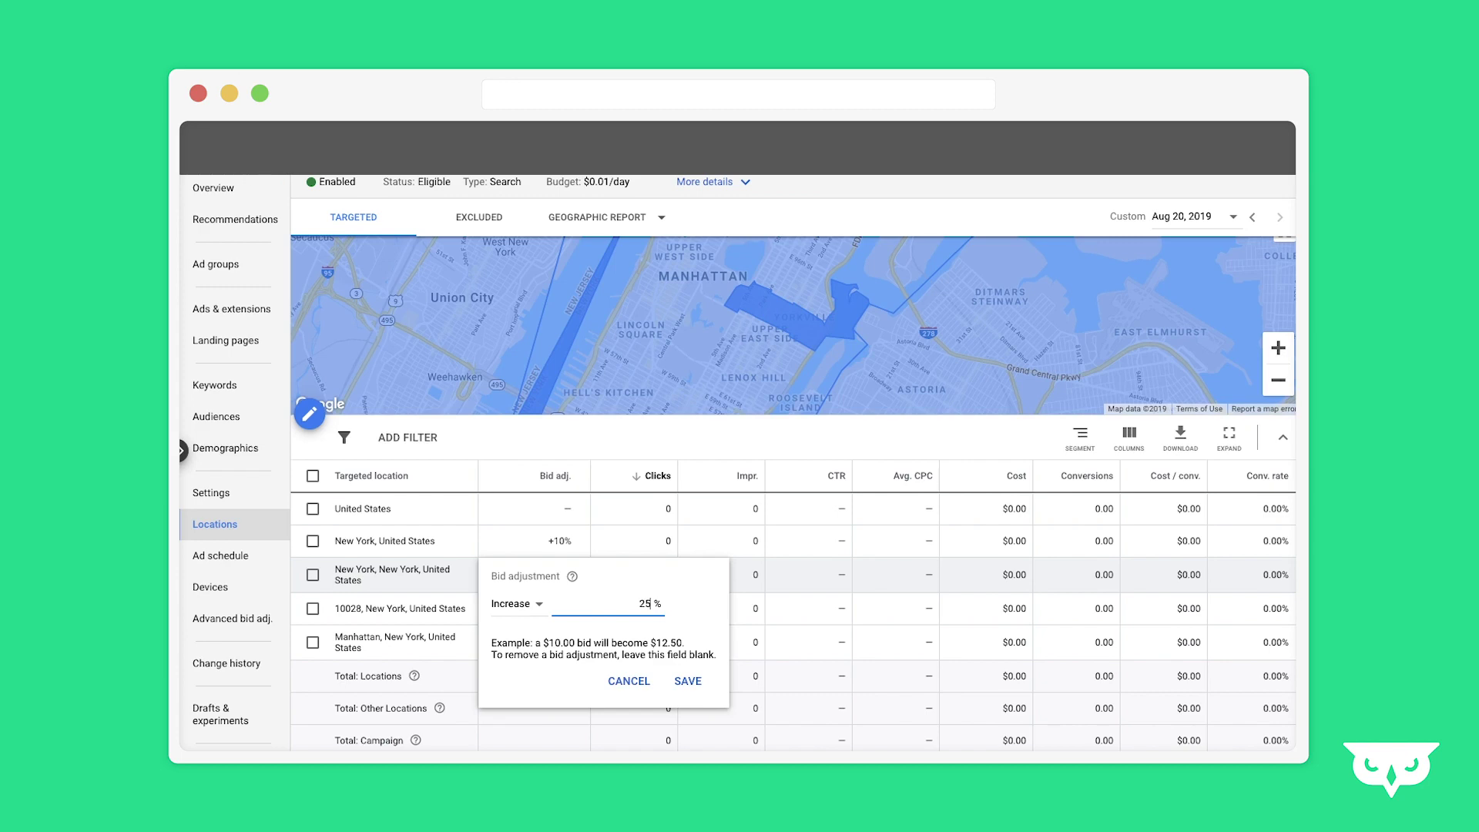
{"action": "left_click", "coordinate": [688, 681]}
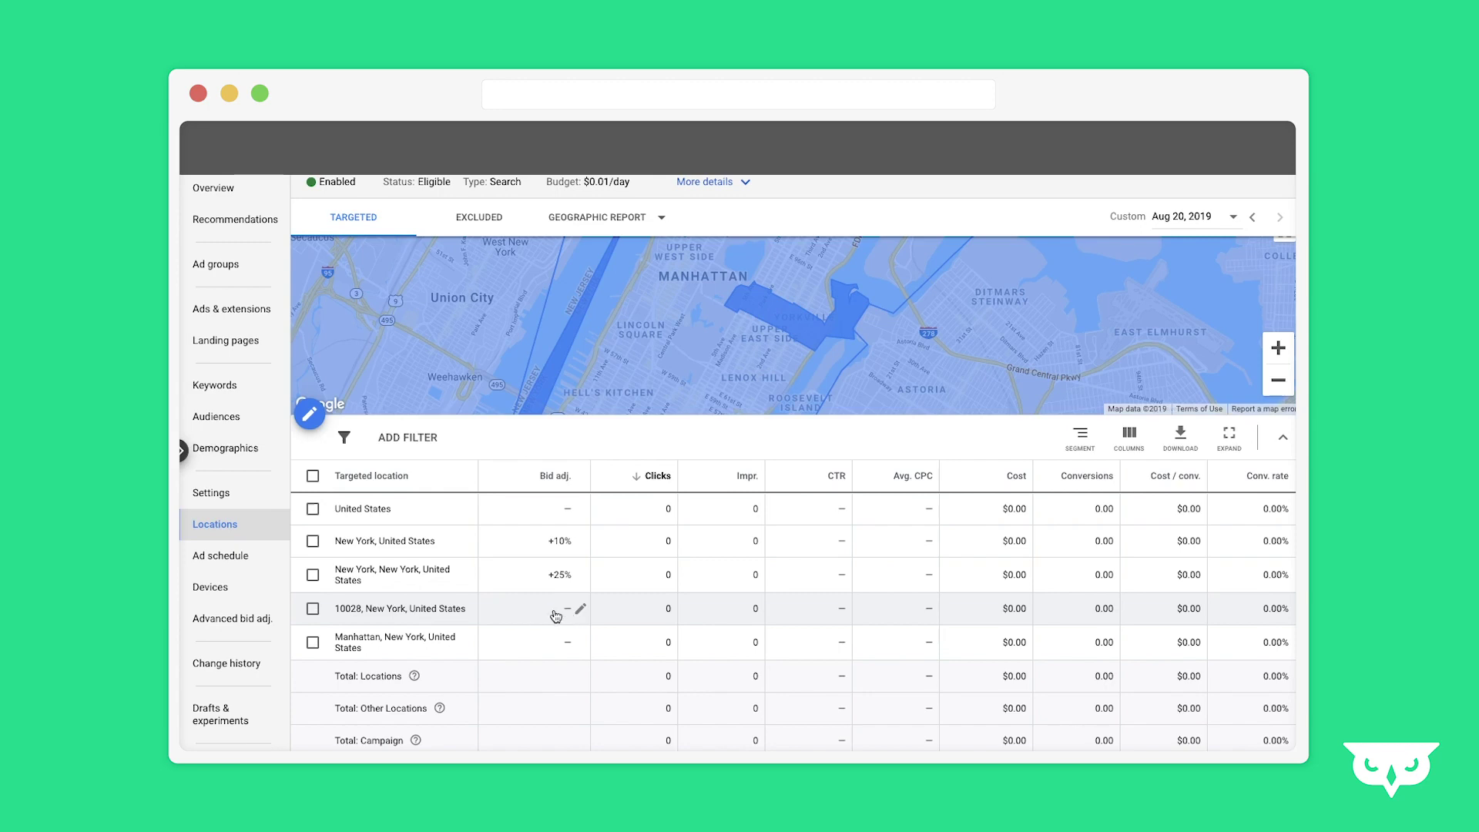
Set a 90% bid decrease for postal code 10028 and save it.
{"action": "left_click", "coordinate": [578, 611]}
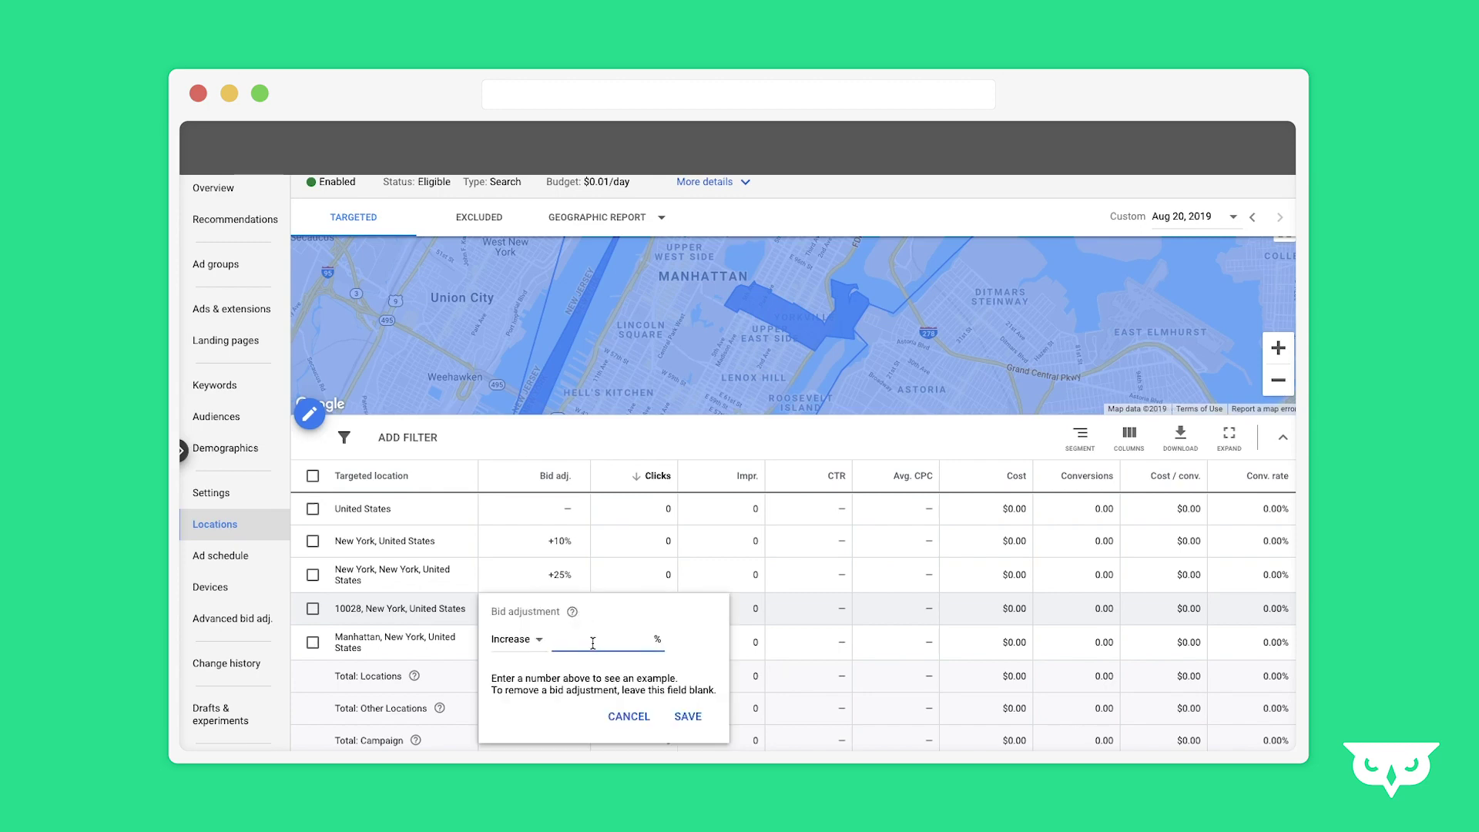
{"action": "left_click", "coordinate": [524, 646]}
{"action": "left_click", "coordinate": [522, 685]}
{"action": "type", "text": "90"}
{"action": "left_click", "coordinate": [641, 629]}
{"action": "left_click", "coordinate": [628, 638]}
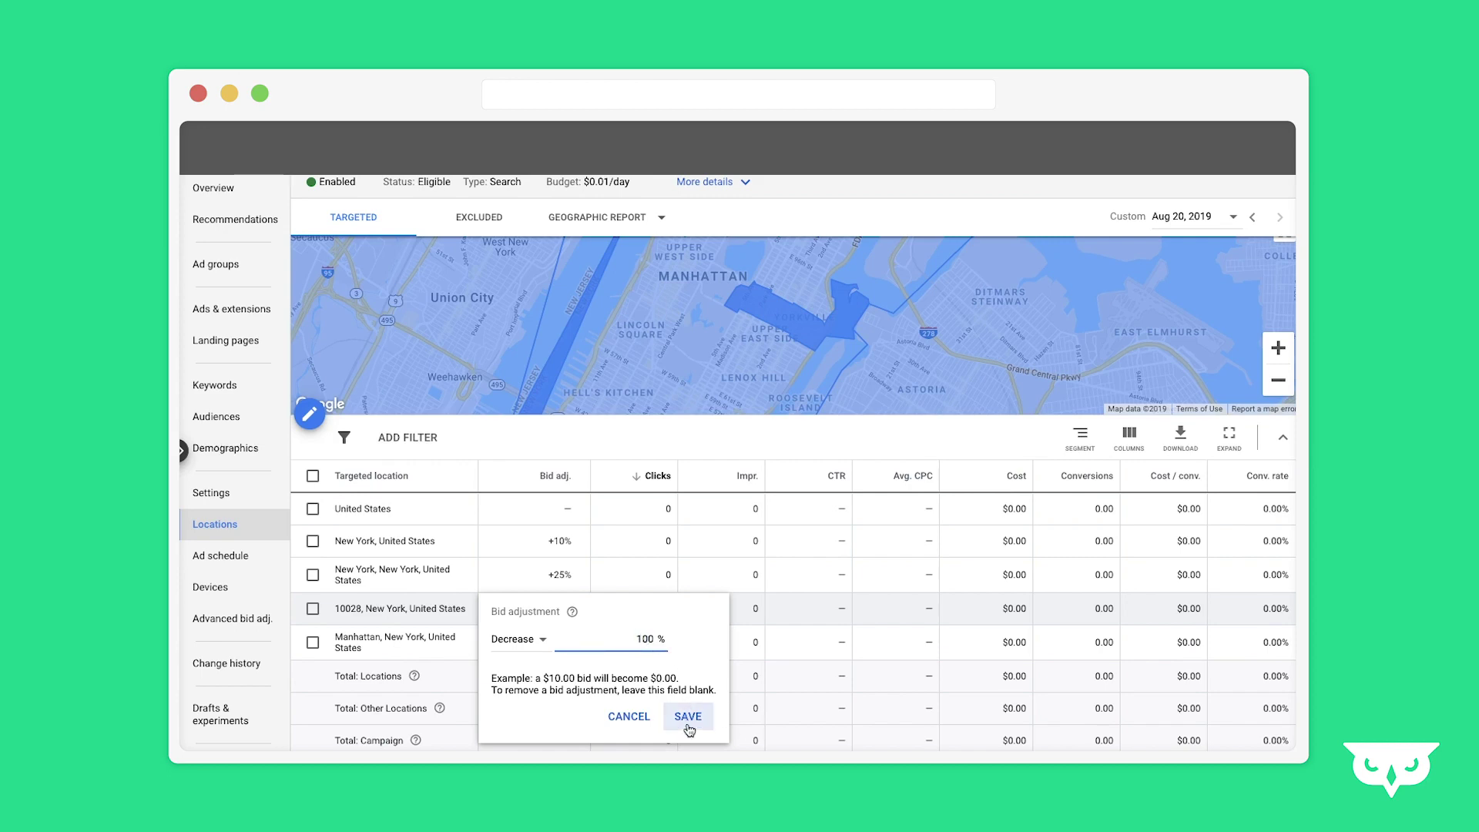
{"action": "left_click", "coordinate": [687, 718]}
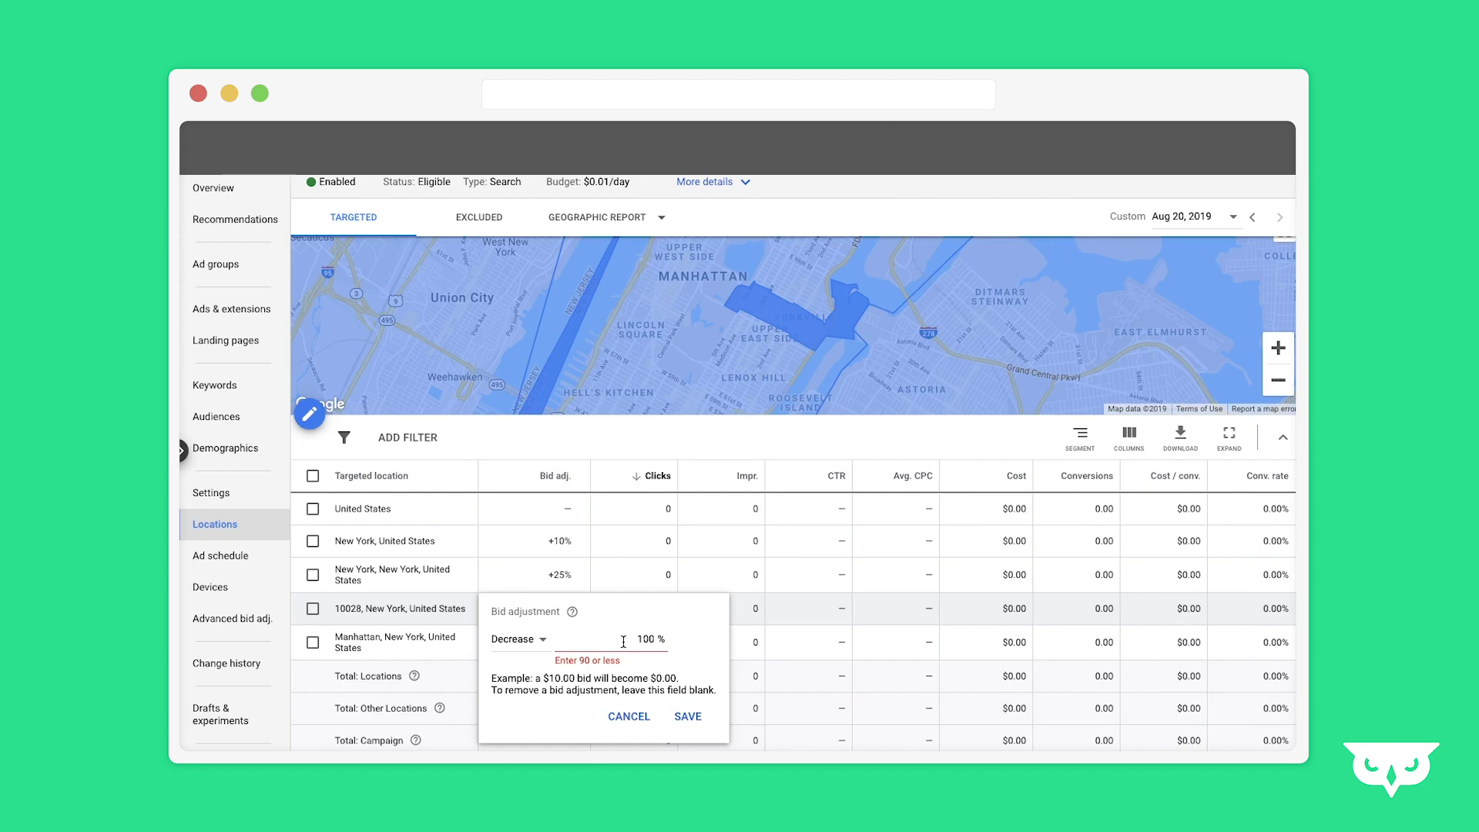
{"action": "key", "text": "BackSpace"}
{"action": "left_click", "coordinate": [688, 717]}
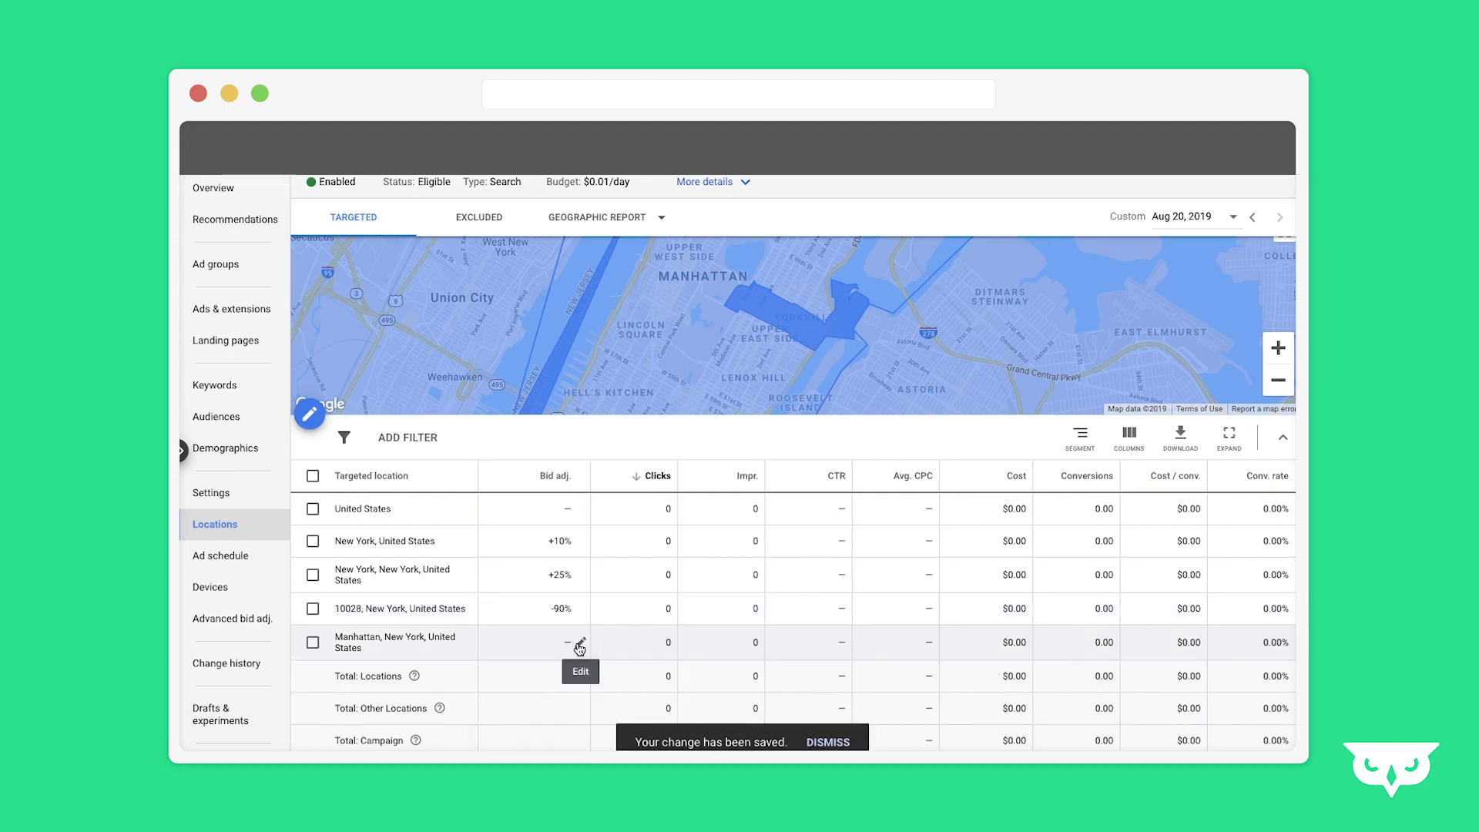
Set a 10% bid increase for Manhattan and save it.
{"action": "left_click", "coordinate": [580, 644]}
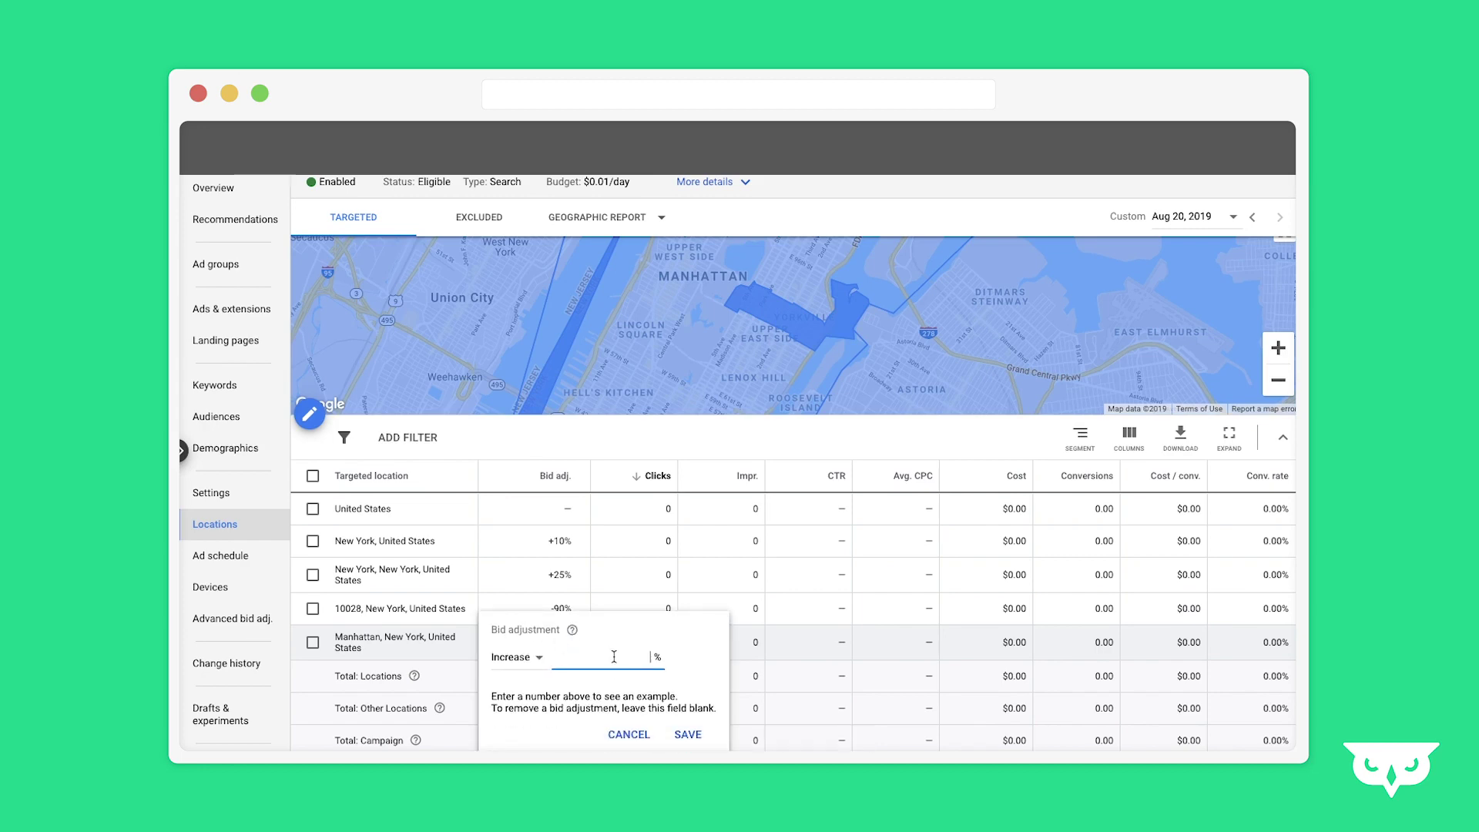
{"action": "type", "text": "10"}
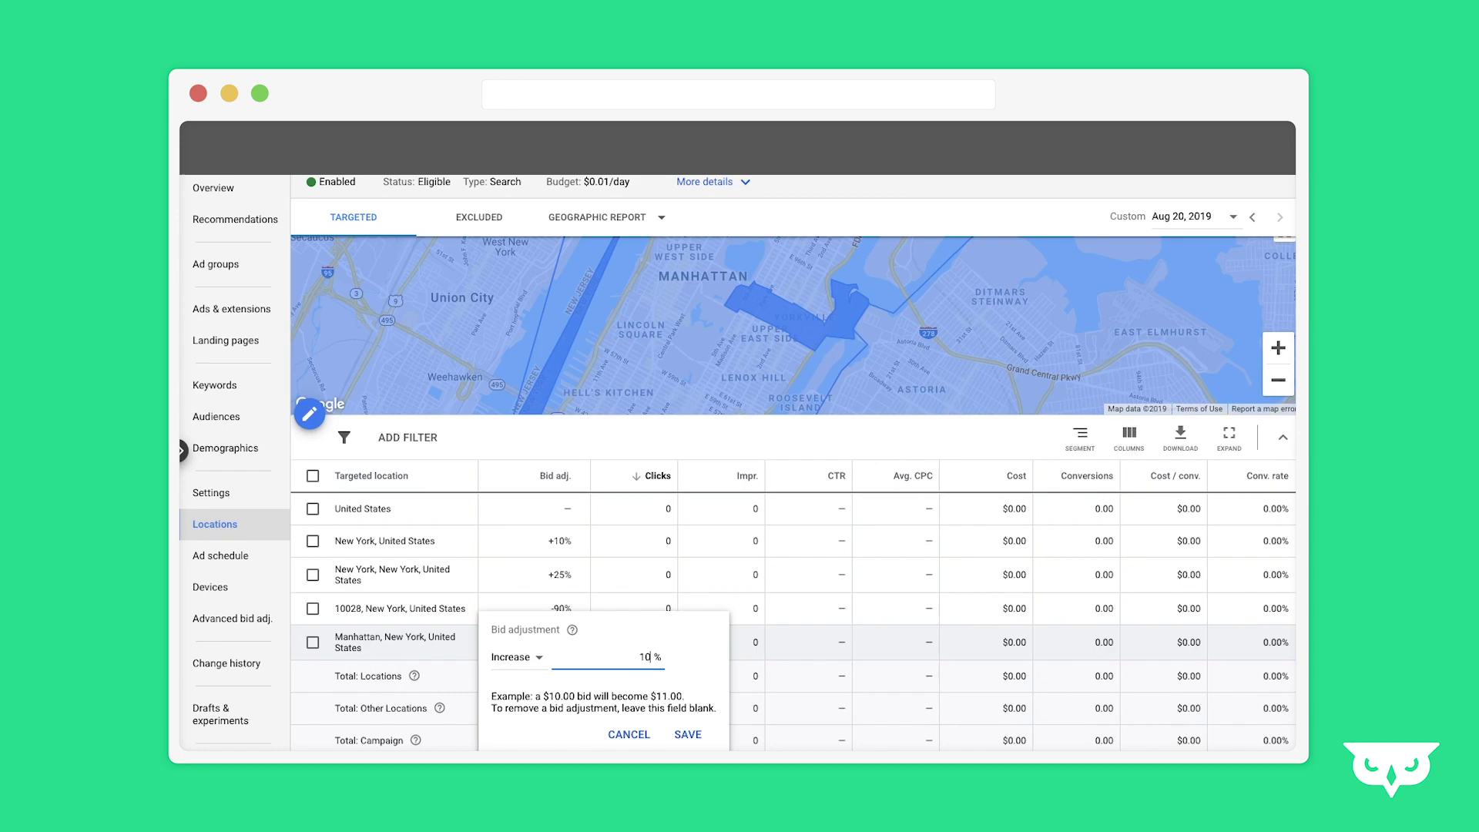
{"action": "left_click", "coordinate": [688, 735]}
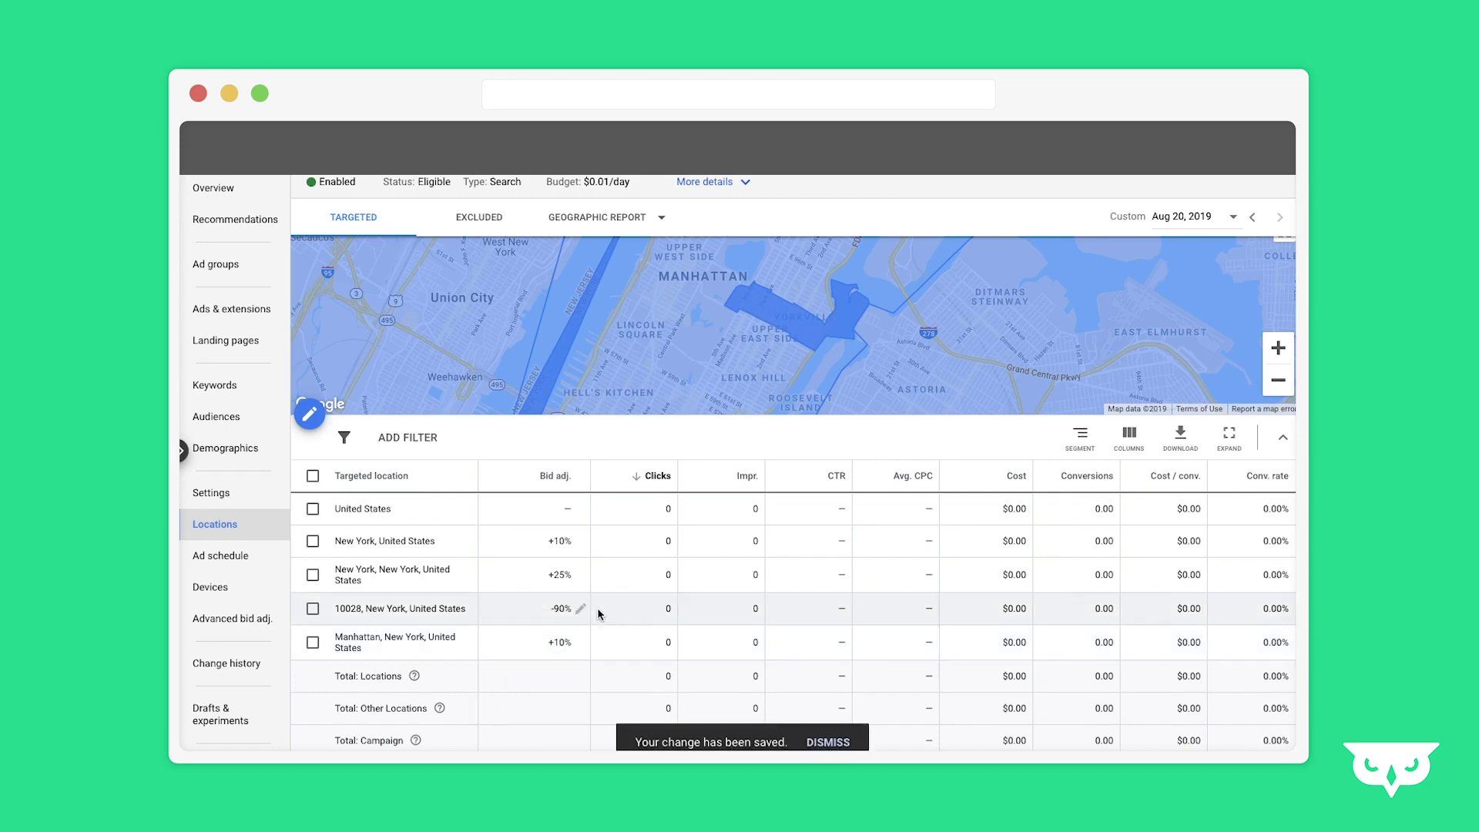